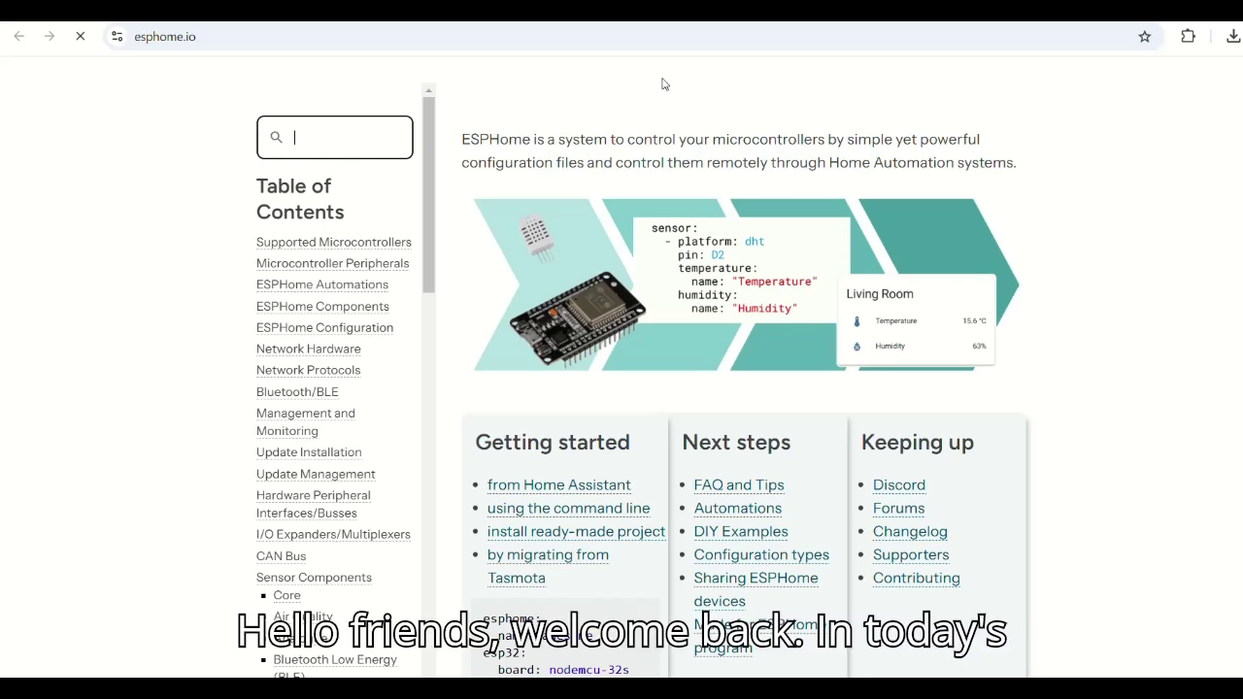
- Scroll the esphome.io home page down to its Getting started options
left_click(644, 43)
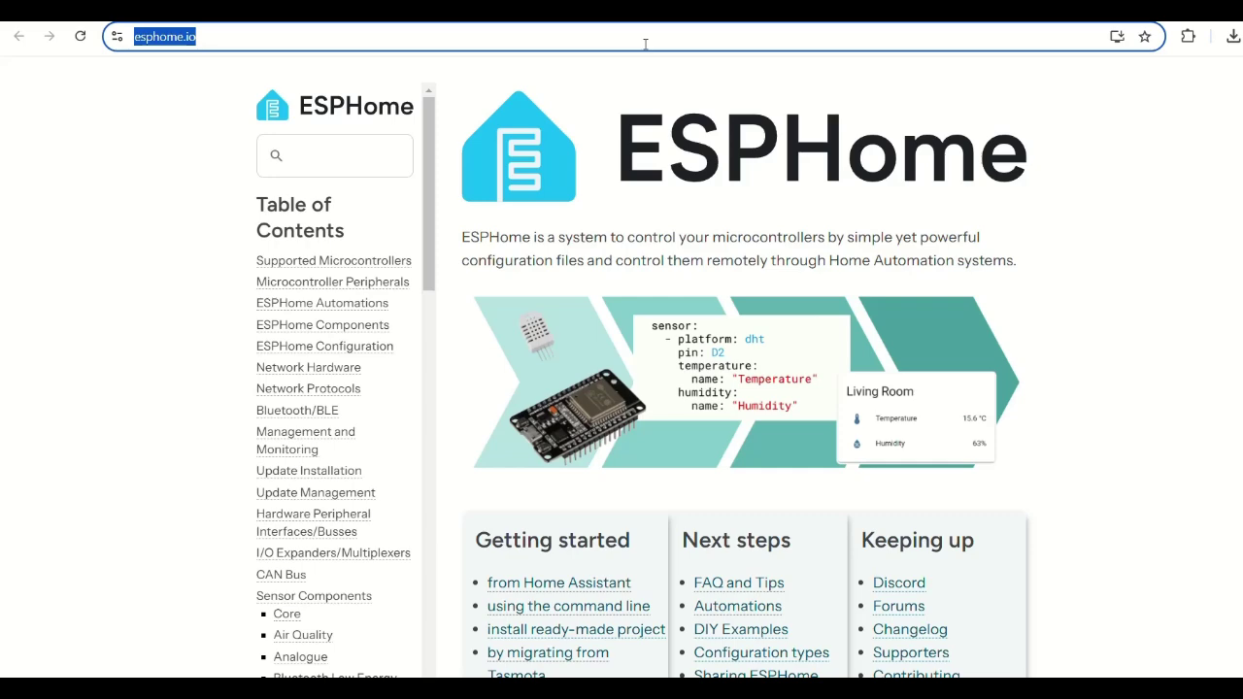
scroll(621, 339, "down", 3)
left_click_drag(476, 297, 629, 297)
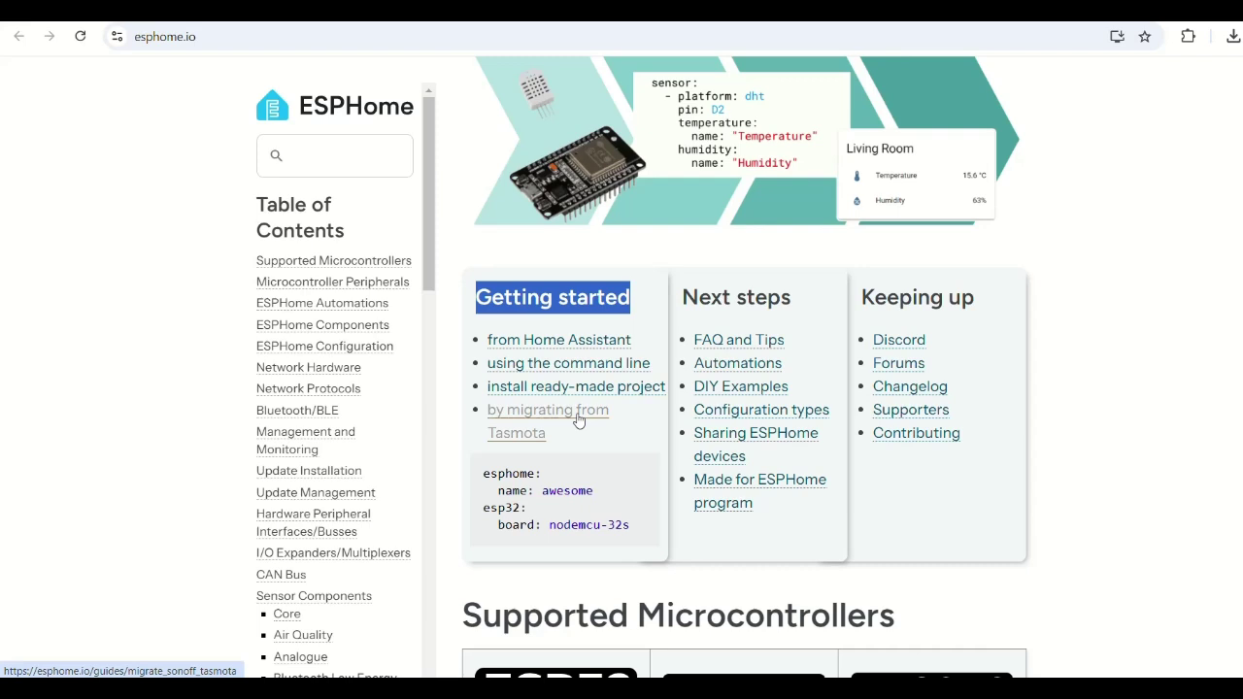
left_click(587, 365)
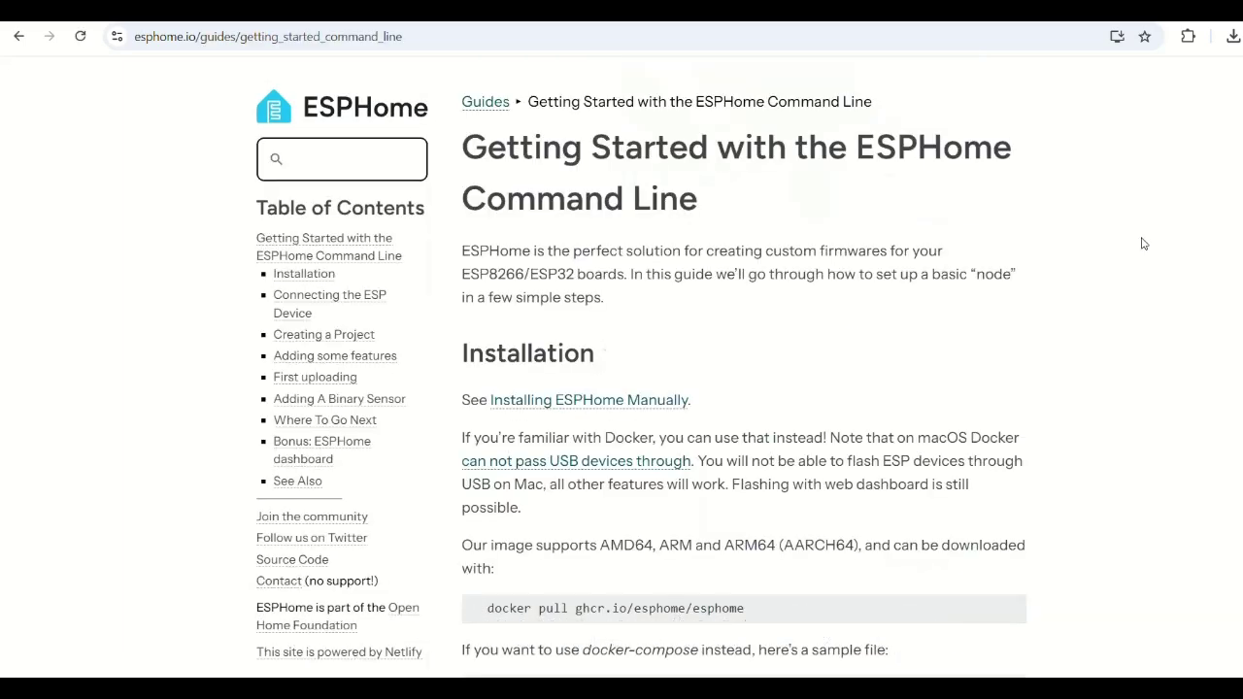
scroll(743, 381, "down", 5)
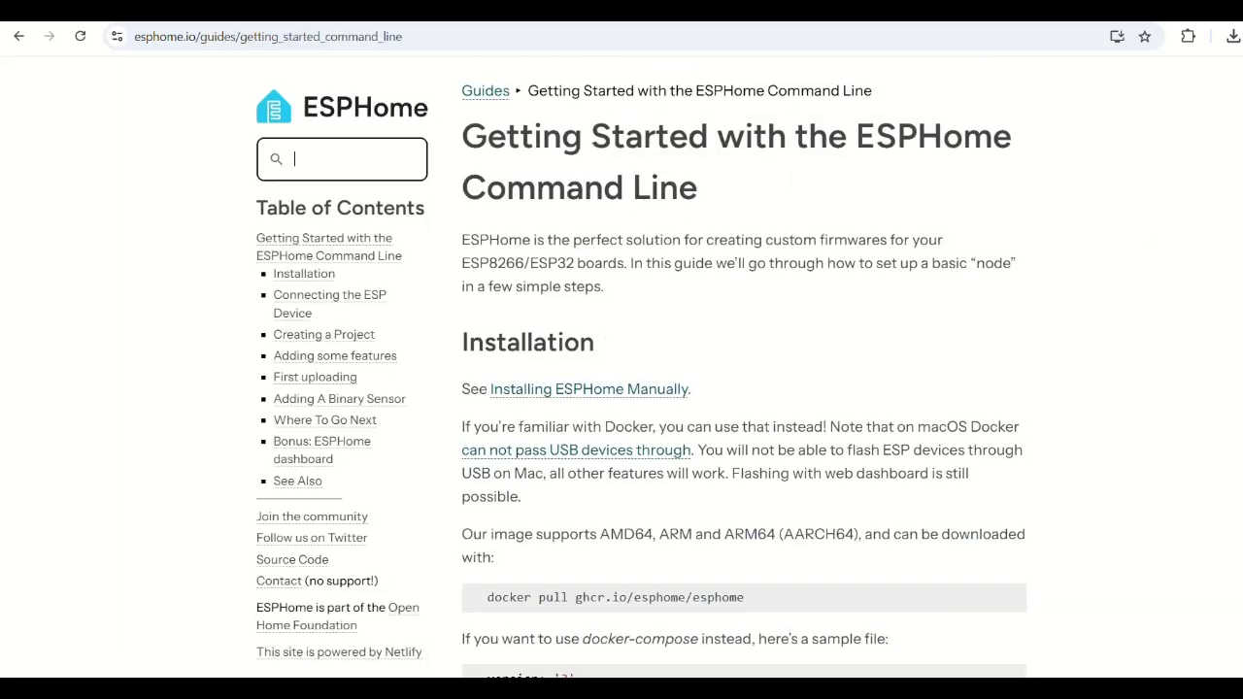
scroll(744, 380, "down", 2)
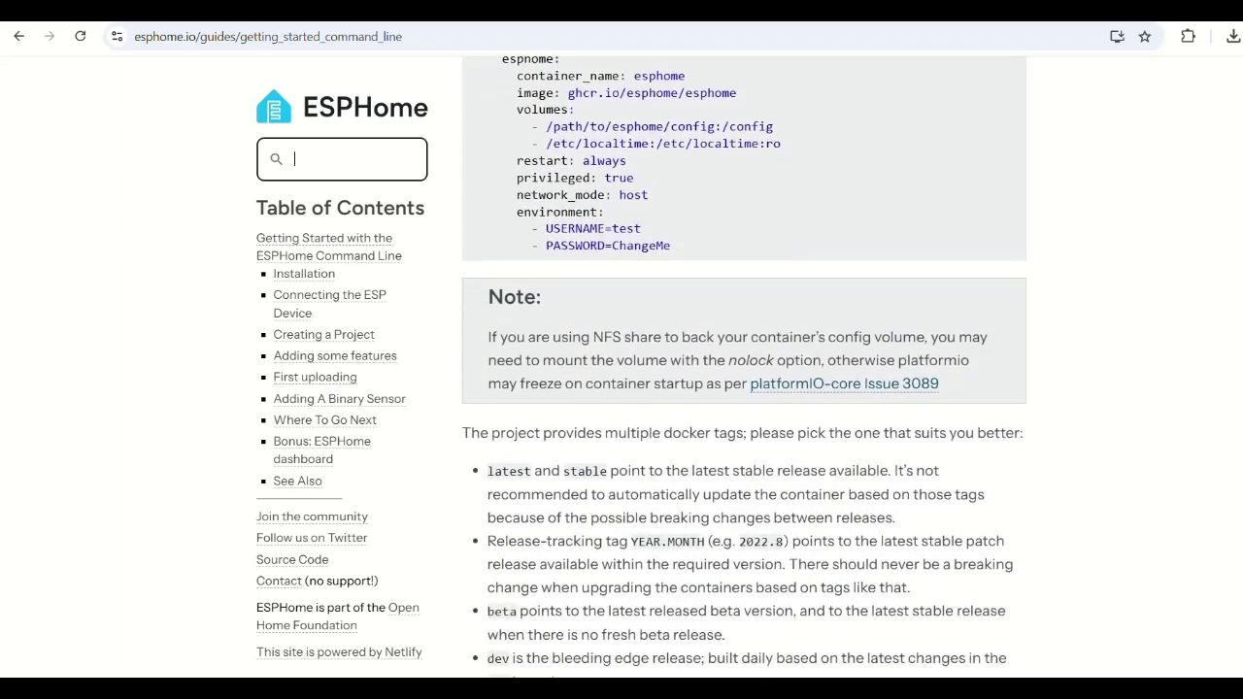
scroll(744, 381, "down", 4)
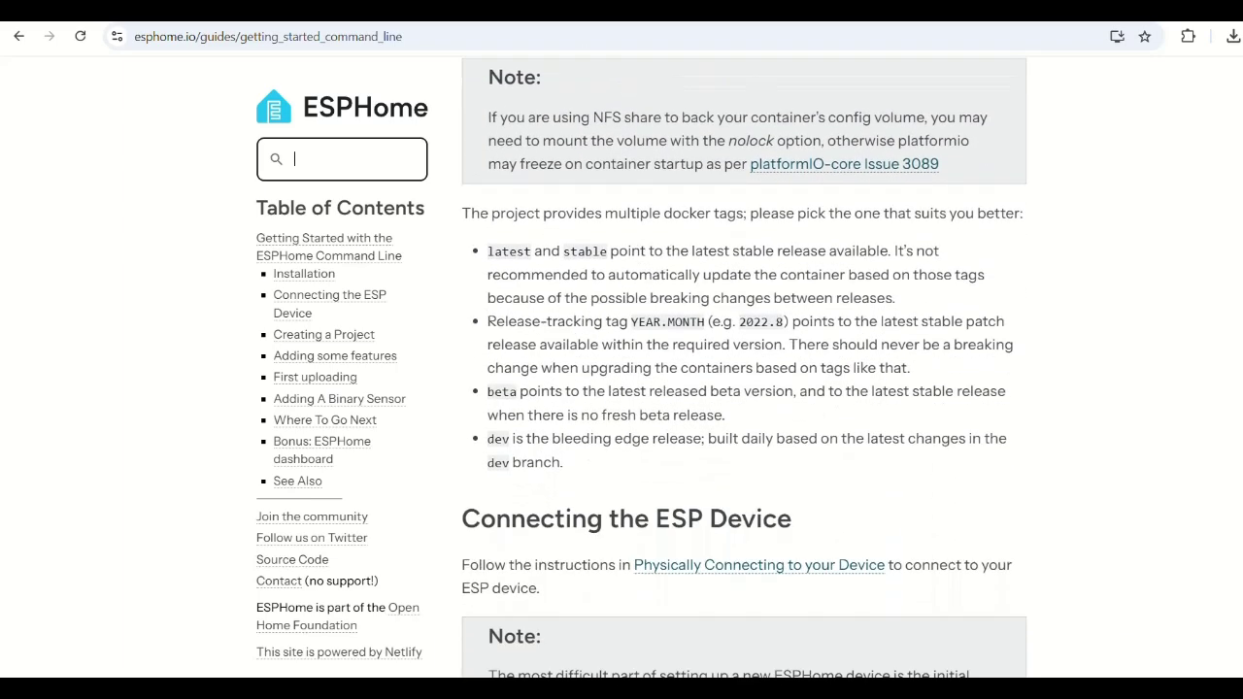
scroll(744, 380, "down", 6)
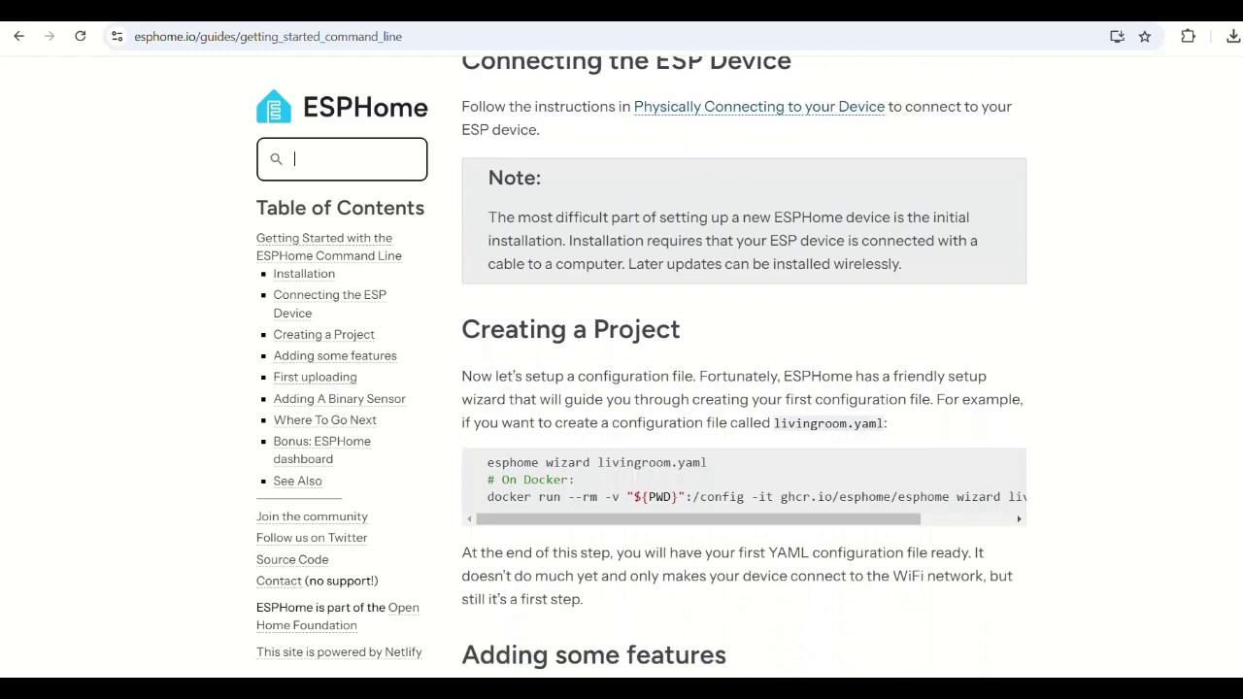
scroll(744, 380, "down", 1)
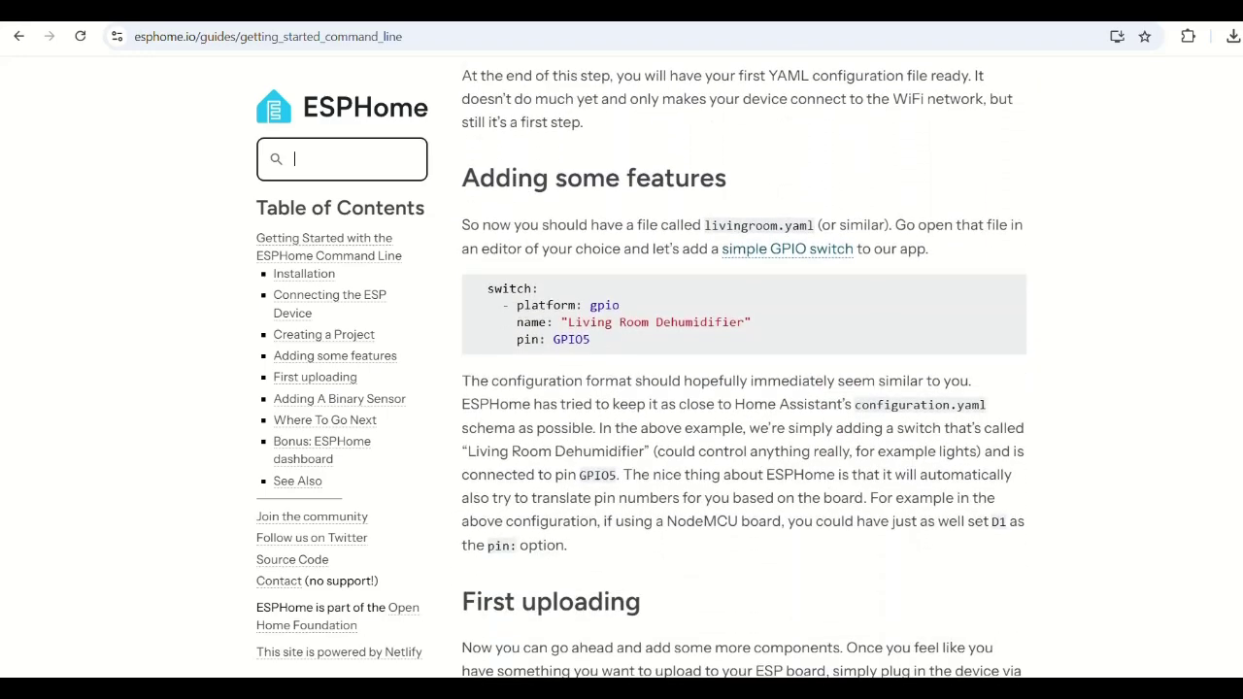
scroll(744, 381, "down", 9)
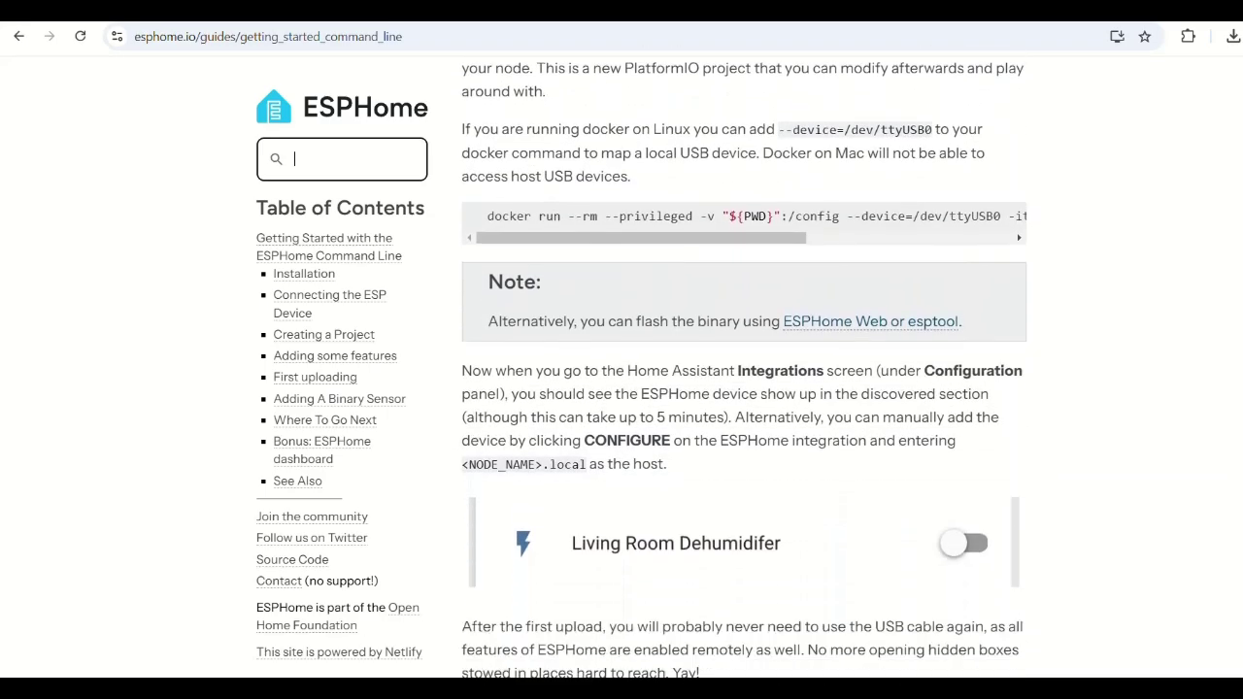
scroll(744, 381, "down", 5)
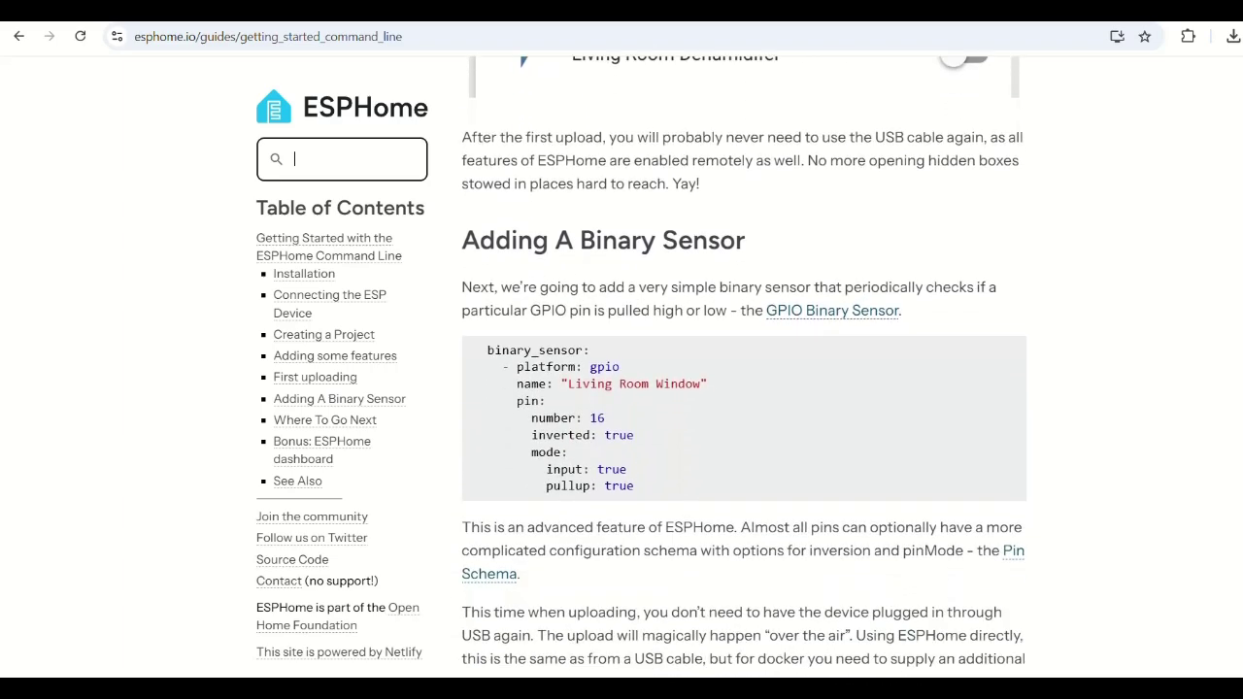
scroll(744, 381, "down", 7)
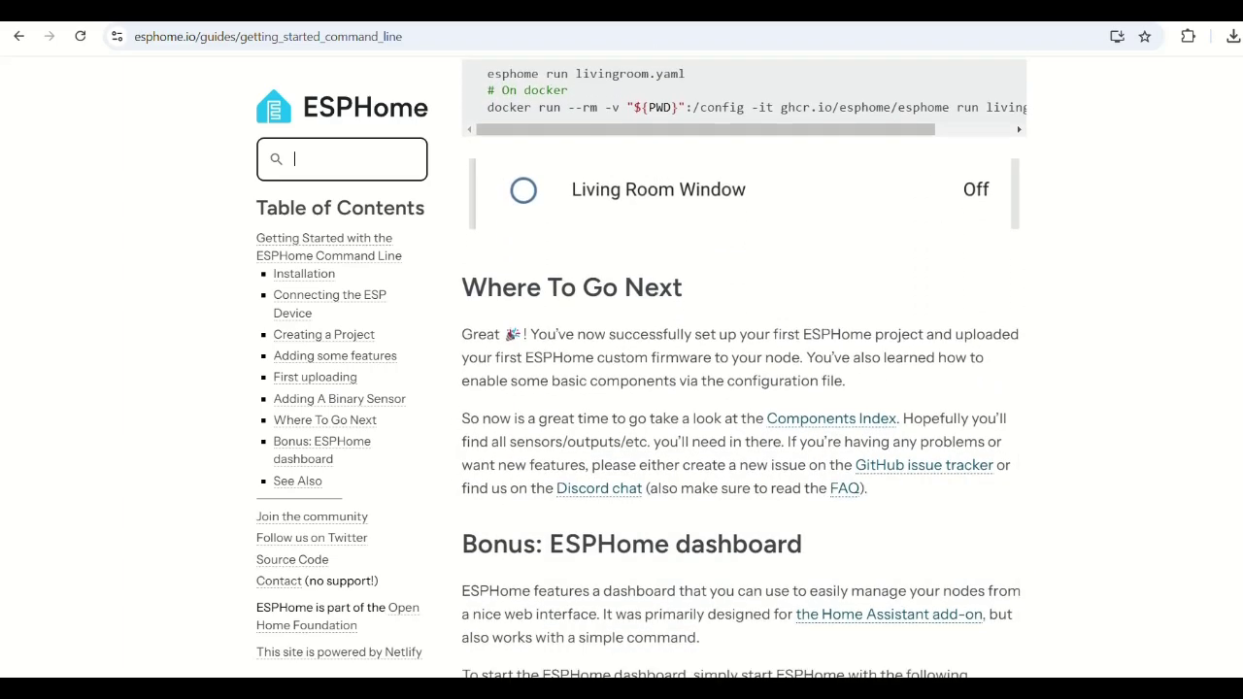
scroll(743, 380, "down", 1)
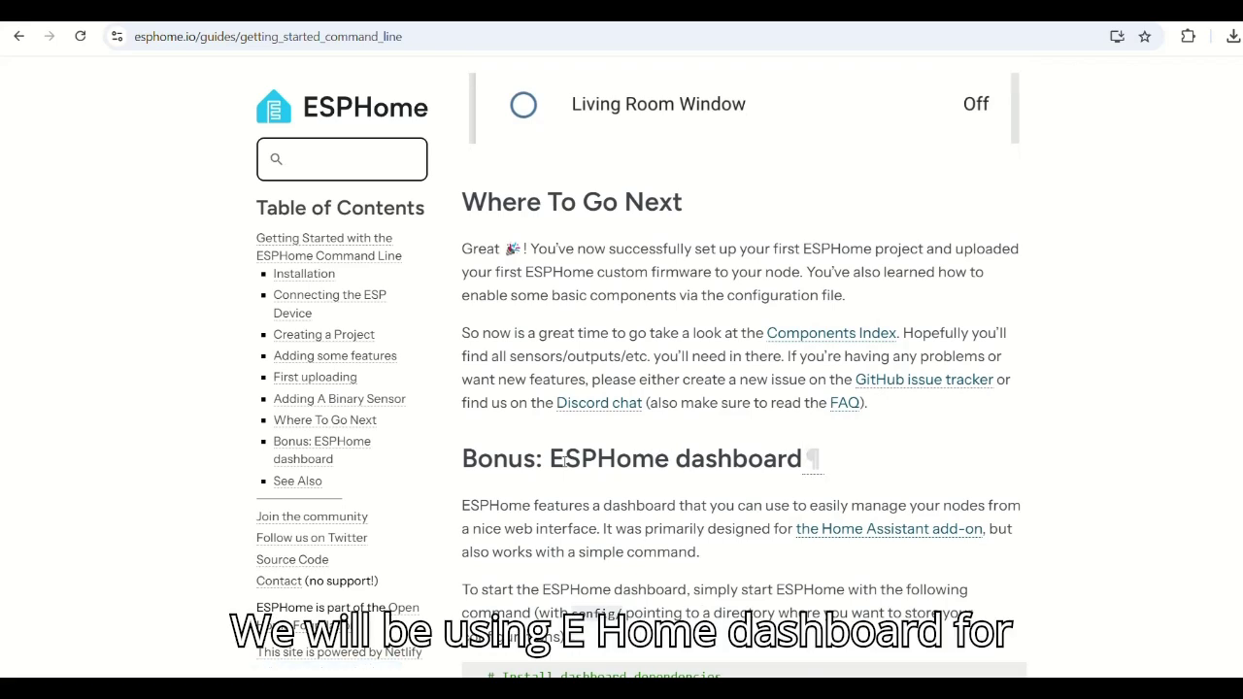
left_click_drag(550, 462, 805, 470)
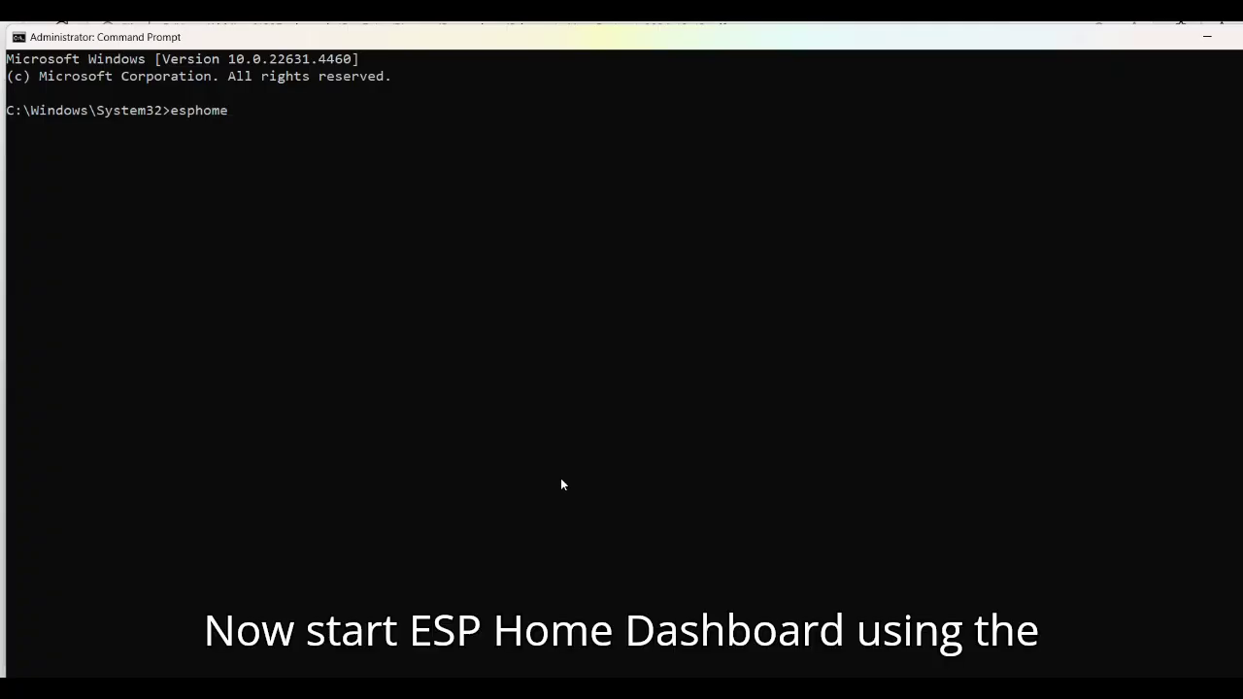
- Run 'esphome dashboard config' and select the printed localhost:6052 dashboard address
type("dash")
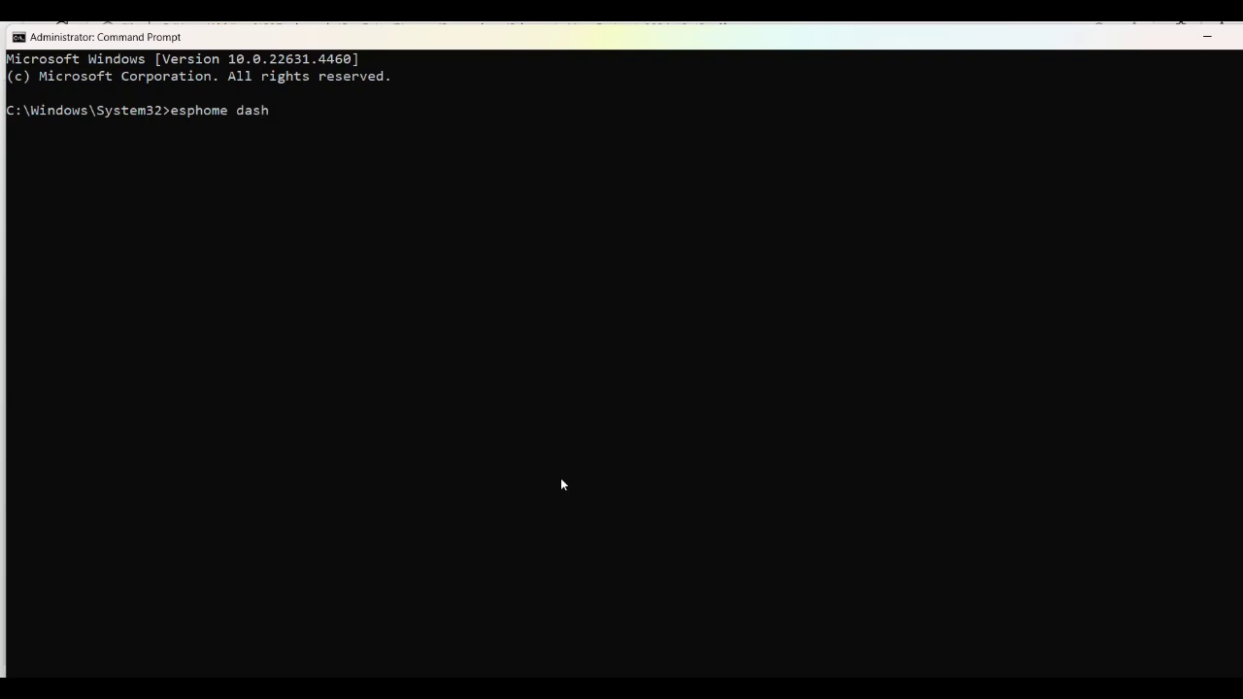
type("board config")
key("Return")
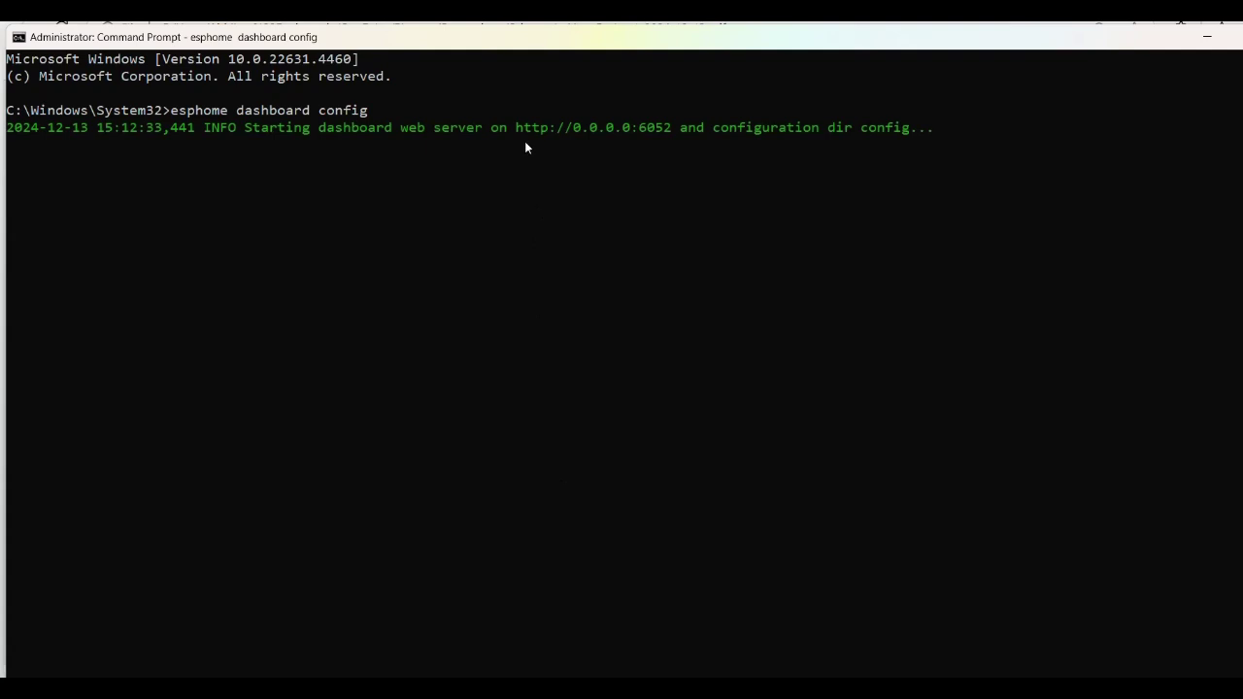
left_click_drag(518, 127, 670, 129)
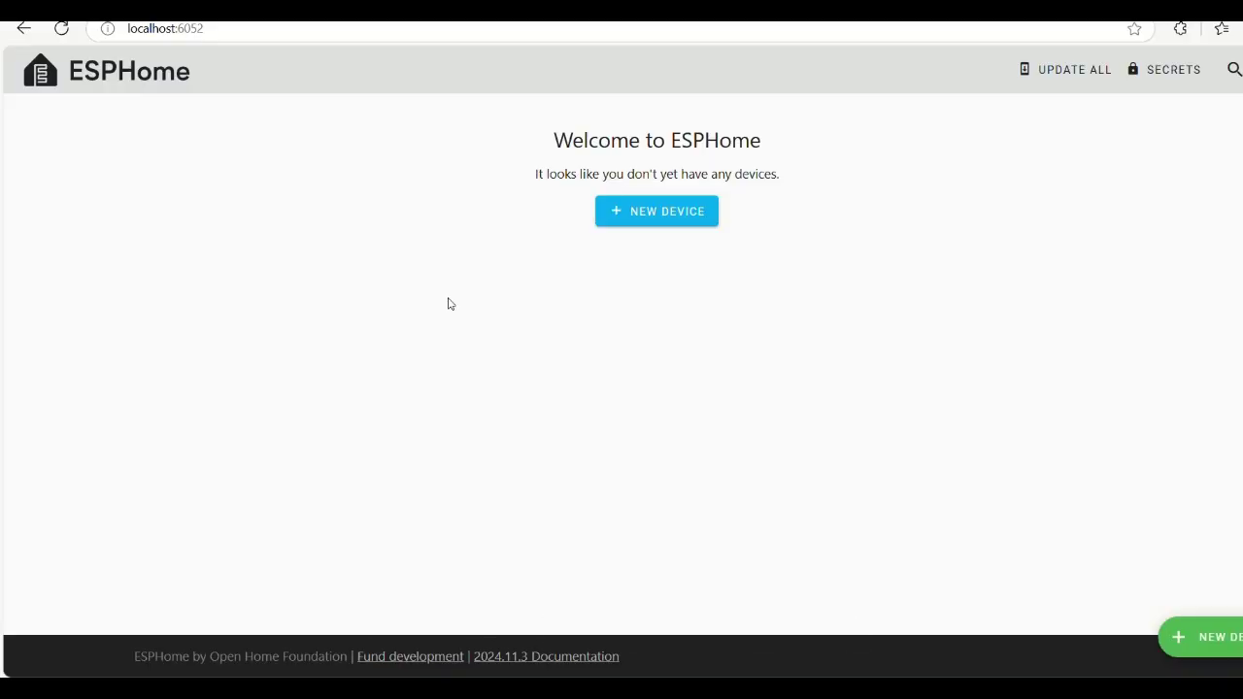
- Create a new ESP32 device named esp32-cam, skipping installation to the board
left_click(646, 227)
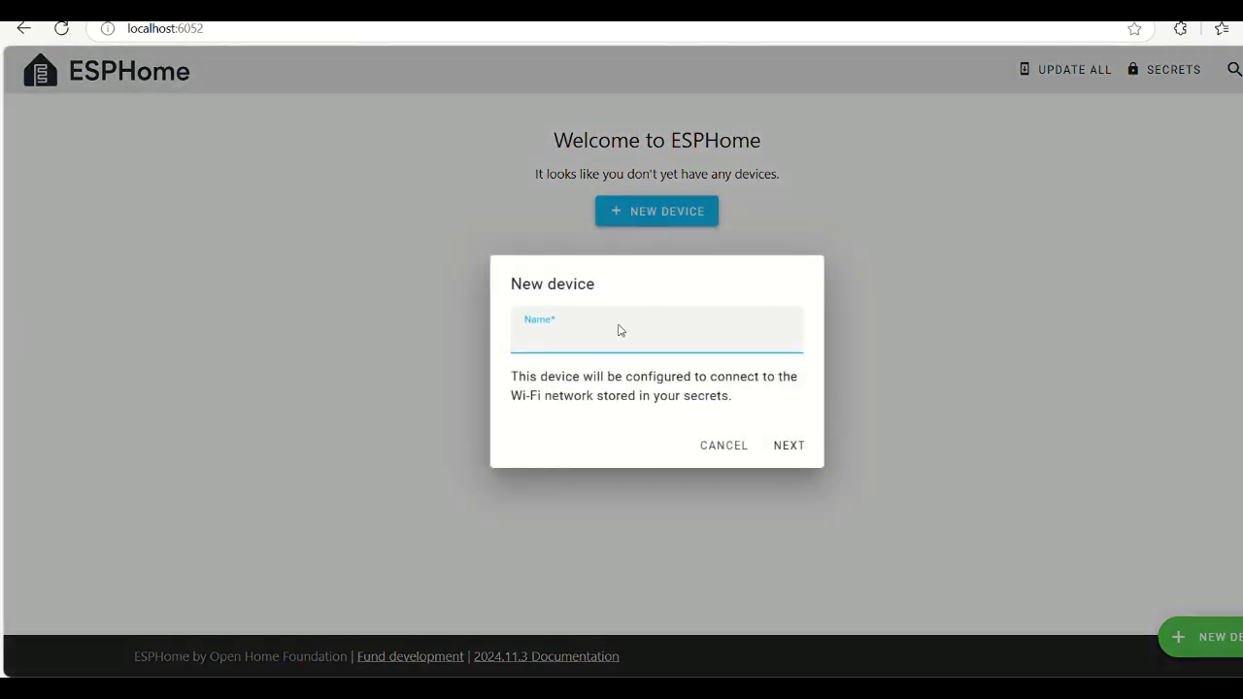
type("eswp")
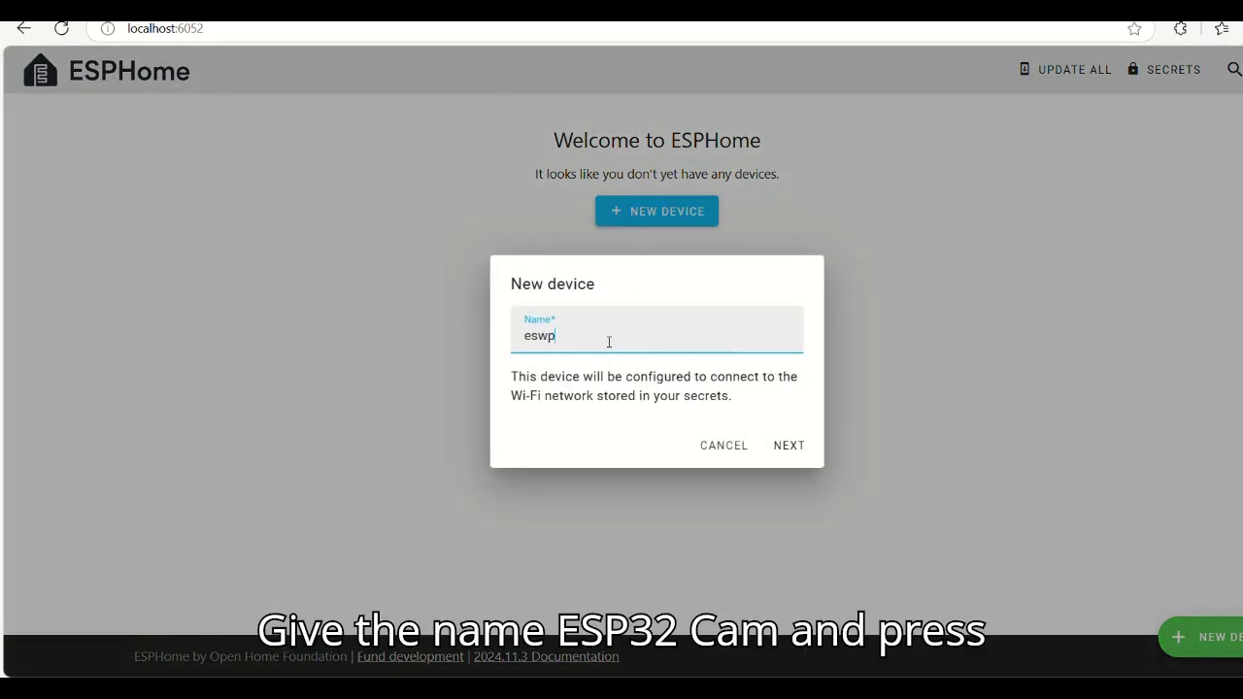
key("BackSpace")
key("BackSpace")
type("p32")
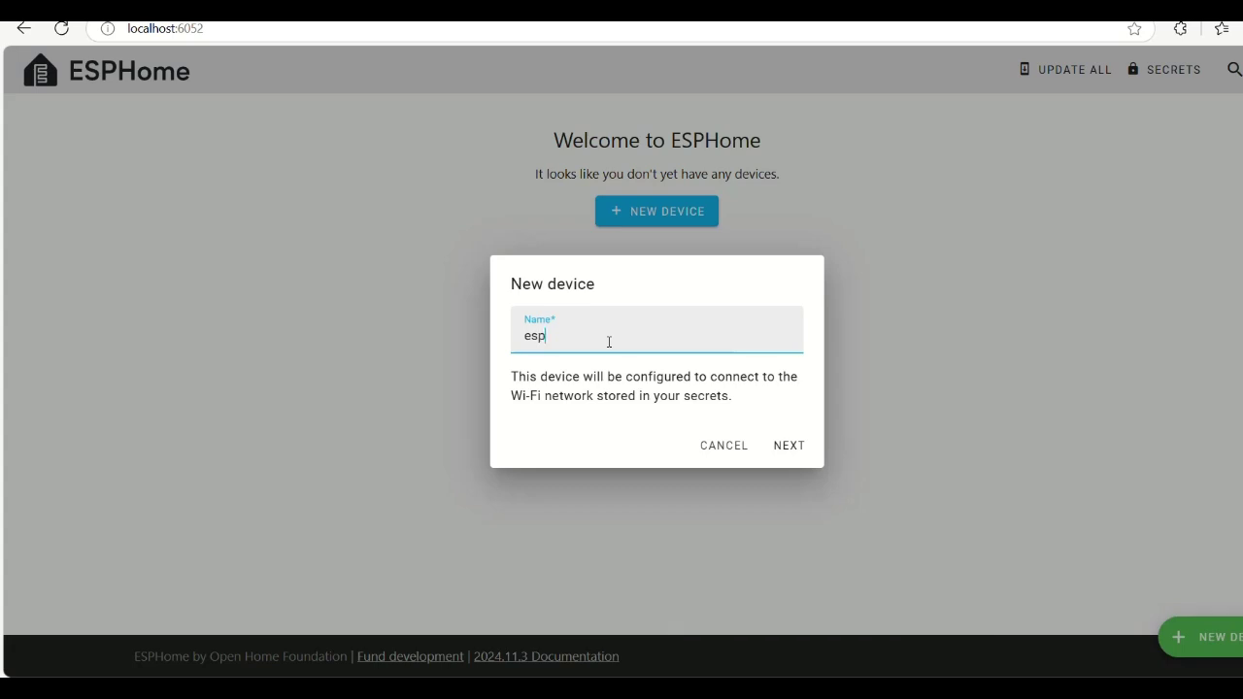
type("-cam")
left_click(793, 455)
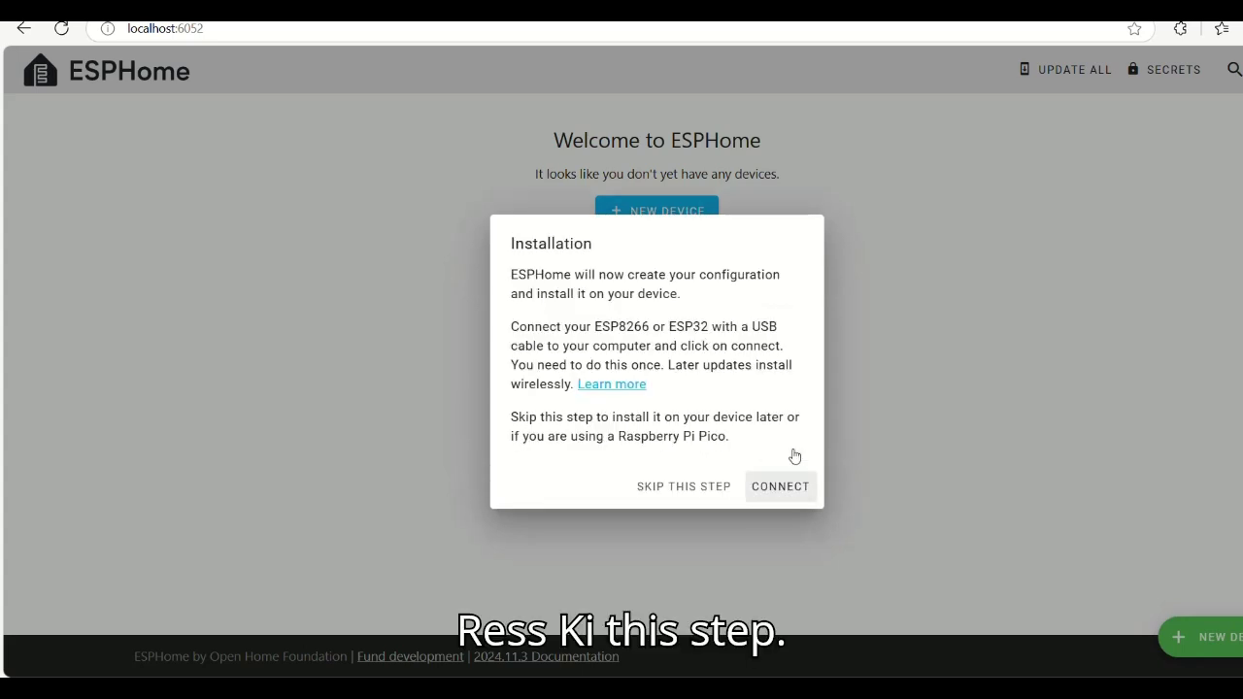
left_click(696, 488)
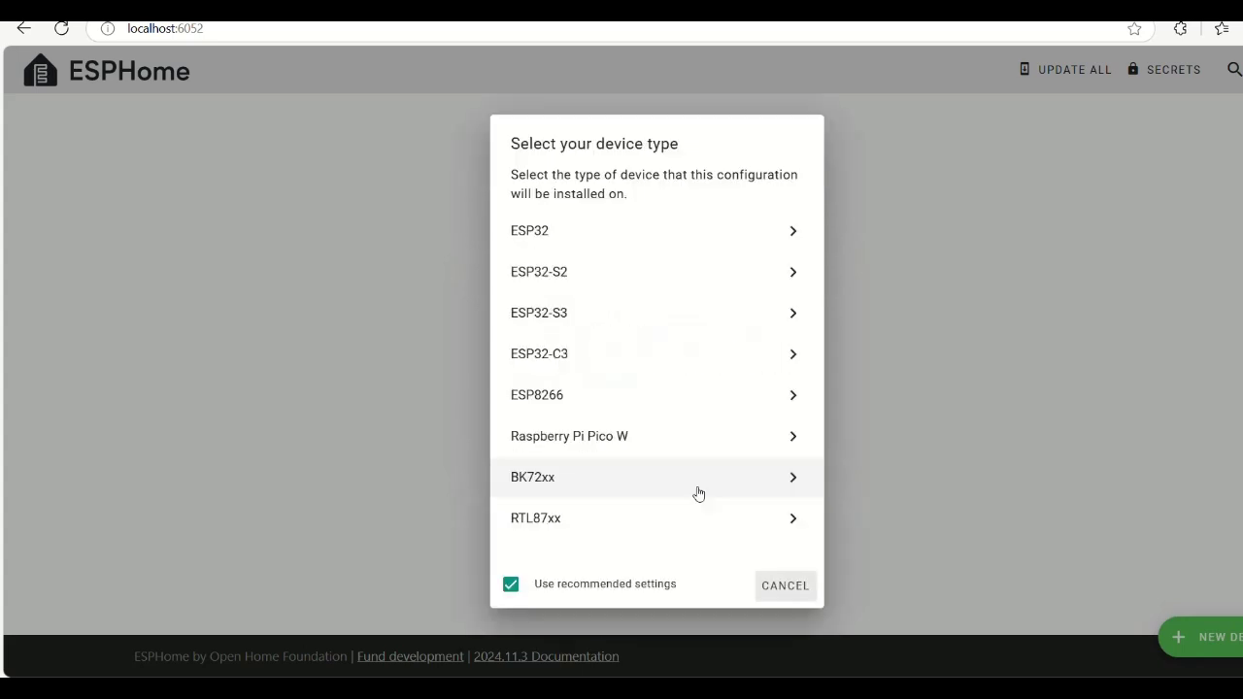
left_click(532, 244)
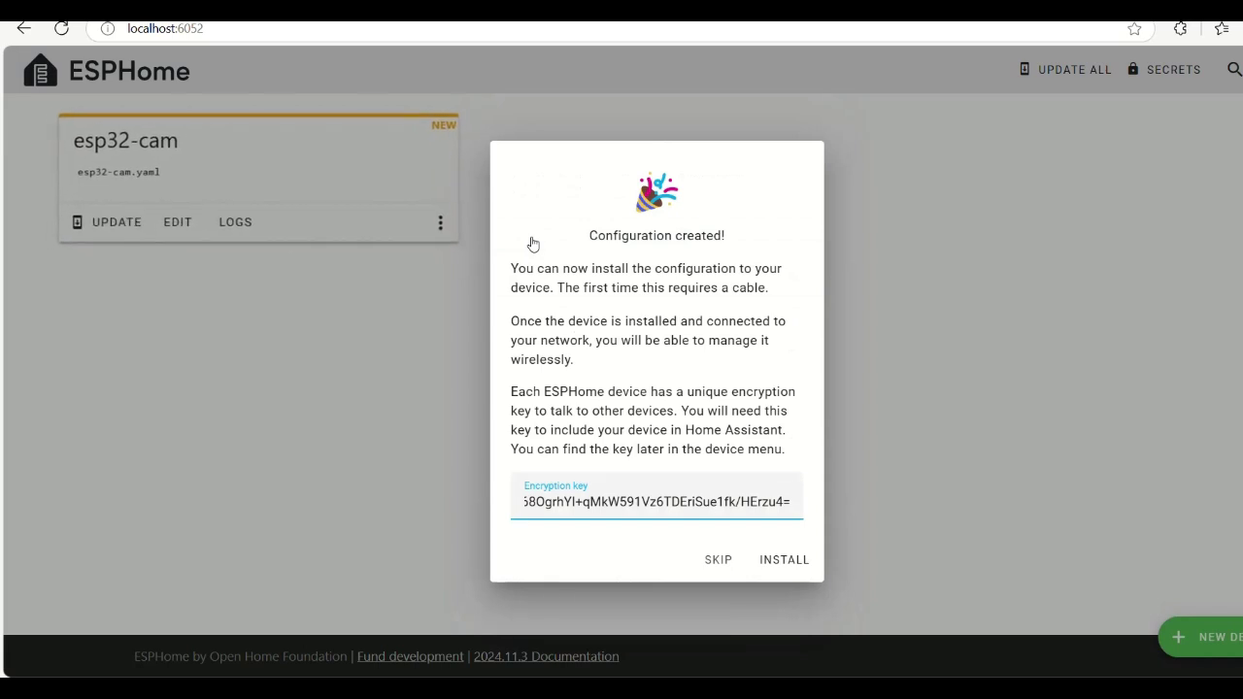
left_click(709, 563)
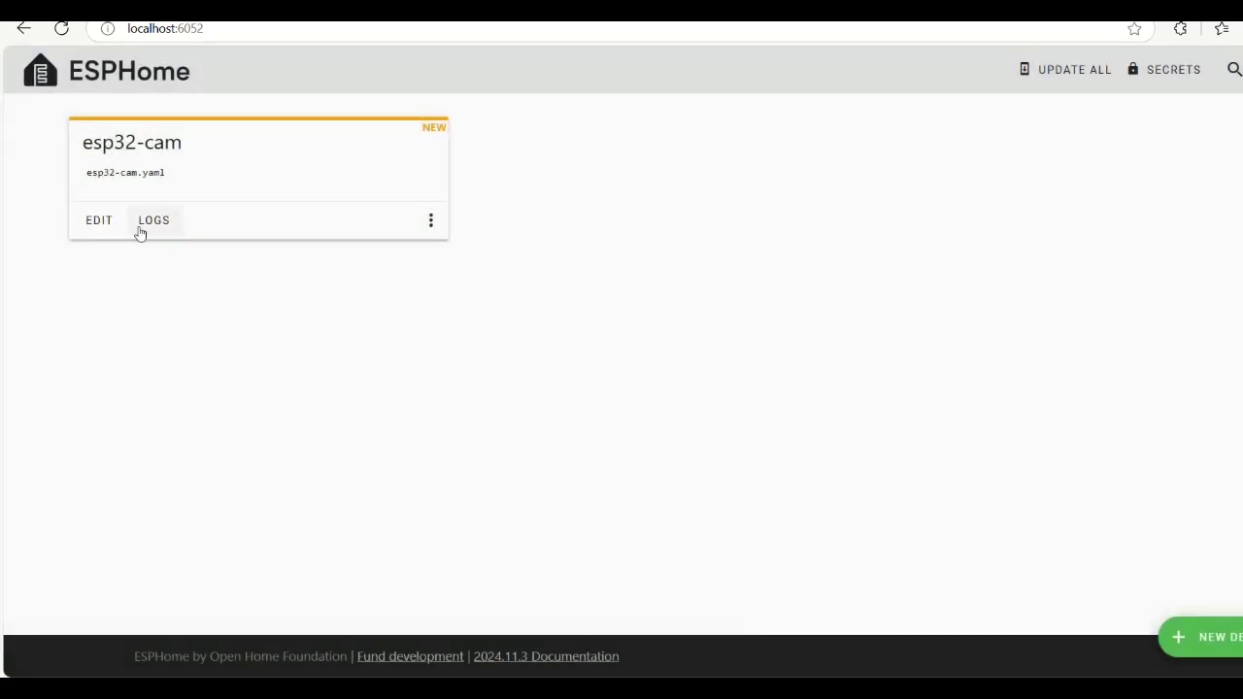
- Open esp32-cam.yaml and set the Wi-Fi ssid to "router" and enter the Wi-Fi password
left_click(105, 227)
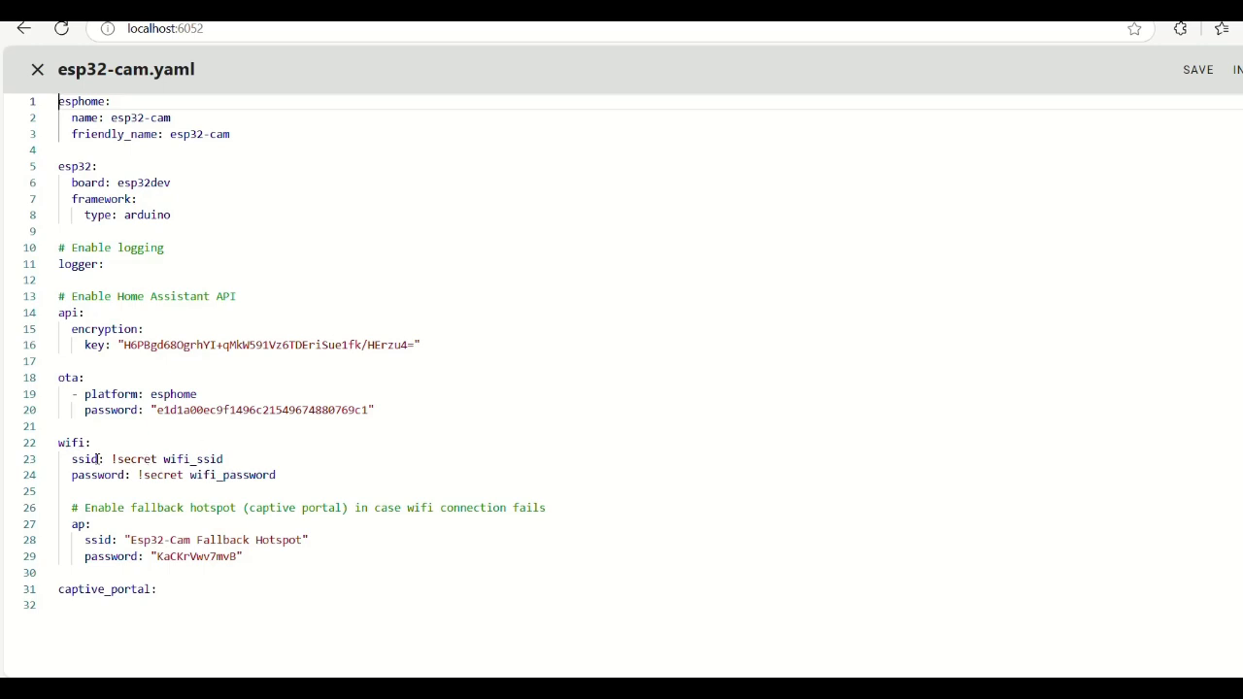
double_click(59, 444)
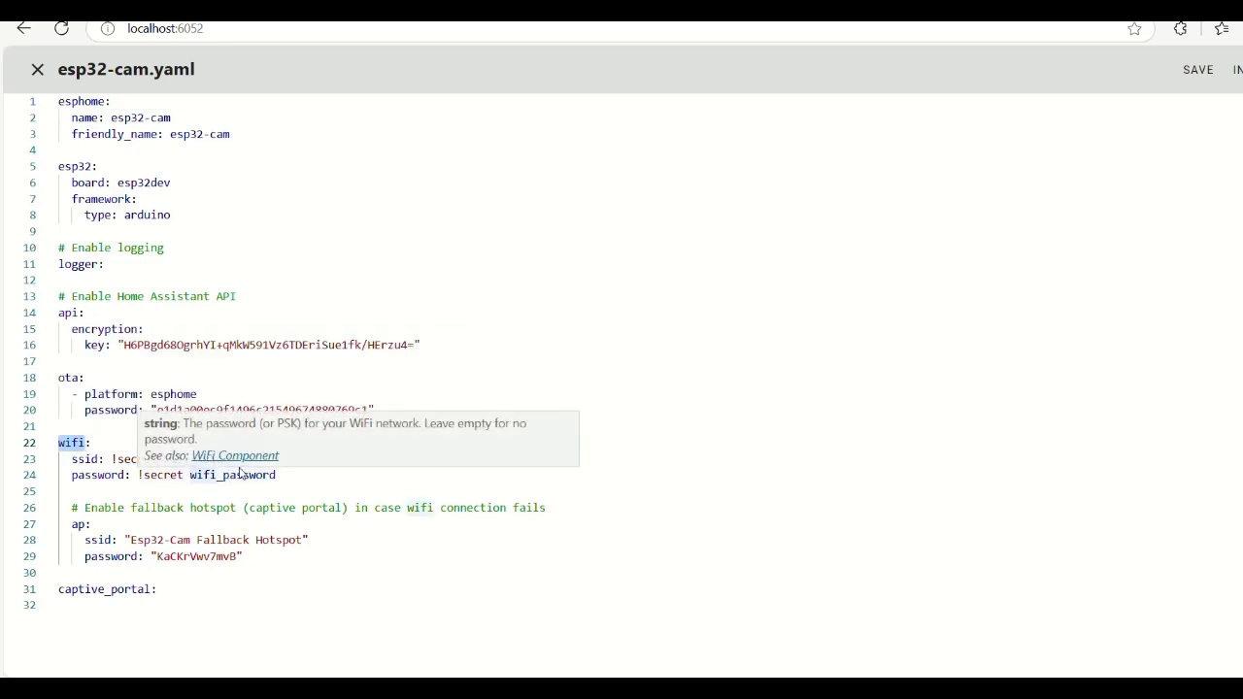
left_click(235, 470)
left_click(235, 462)
key("BackSpace")
key("BackSpace")
key("BackSpace")
key("BackSpace")
key("BackSpace")
key("BackSpace")
key("BackSpace")
key("BackSpace")
key("BackSpace")
key("BackSpace")
key("BackSpace")
key("BackSpace")
key("BackSpace")
key("BackSpace")
key("BackSpace")
key("BackSpace")
key("BackSpace")
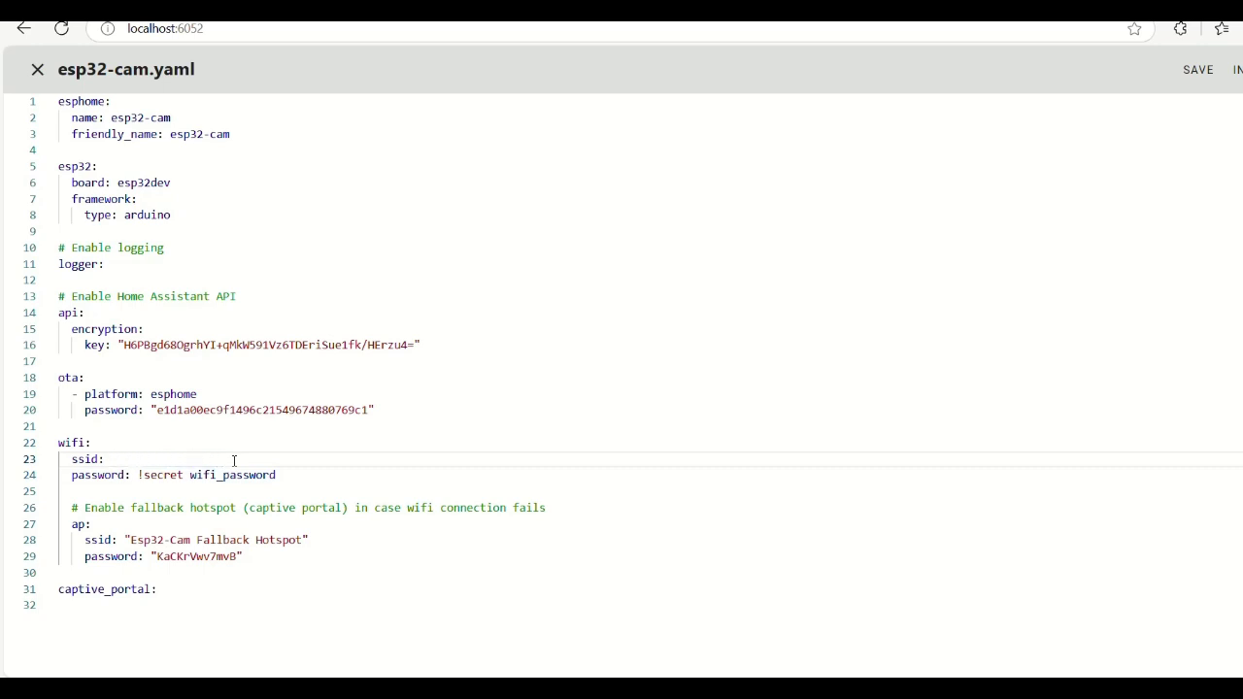
type("\"router")
left_click(284, 475)
key("BackSpace")
key("BackSpace")
key("BackSpace")
key("BackSpace")
key("BackSpace")
key("BackSpace")
key("BackSpace")
key("BackSpace")
key("BackSpace")
key("BackSpace")
key("BackSpace")
key("BackSpace")
key("BackSpace")
key("BackSpace")
key("BackSpace")
key("BackSpace")
key("BackSpace")
key("BackSpace")
key("BackSpace")
key("BackSpace")
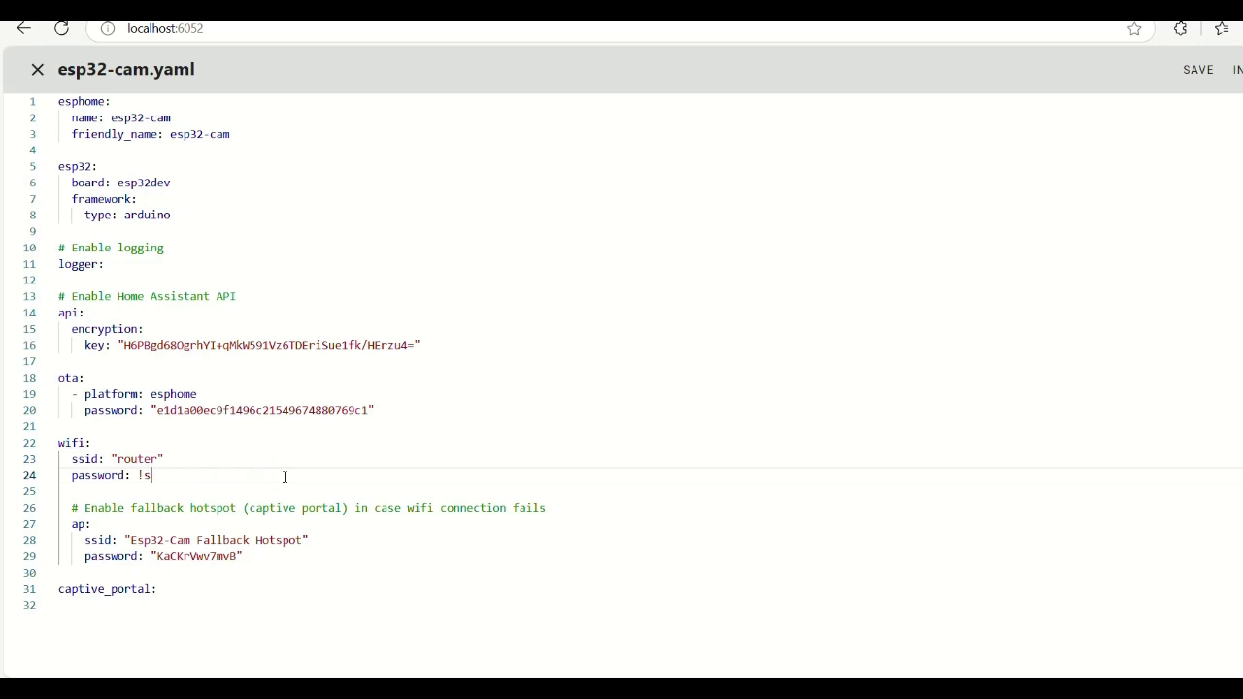
type("\"123456789")
- Add blank lines after captive_portal and select the API encryption key
left_click(208, 591)
key("Return")
key("Return")
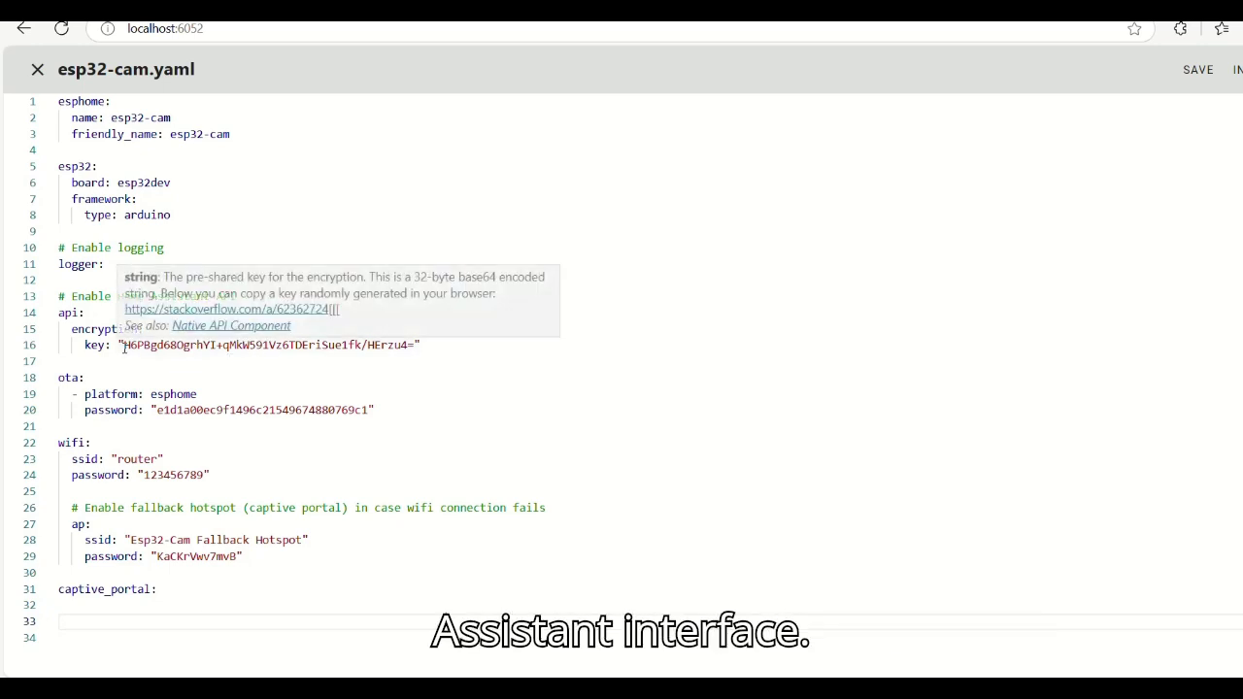
left_click_drag(125, 345, 422, 345)
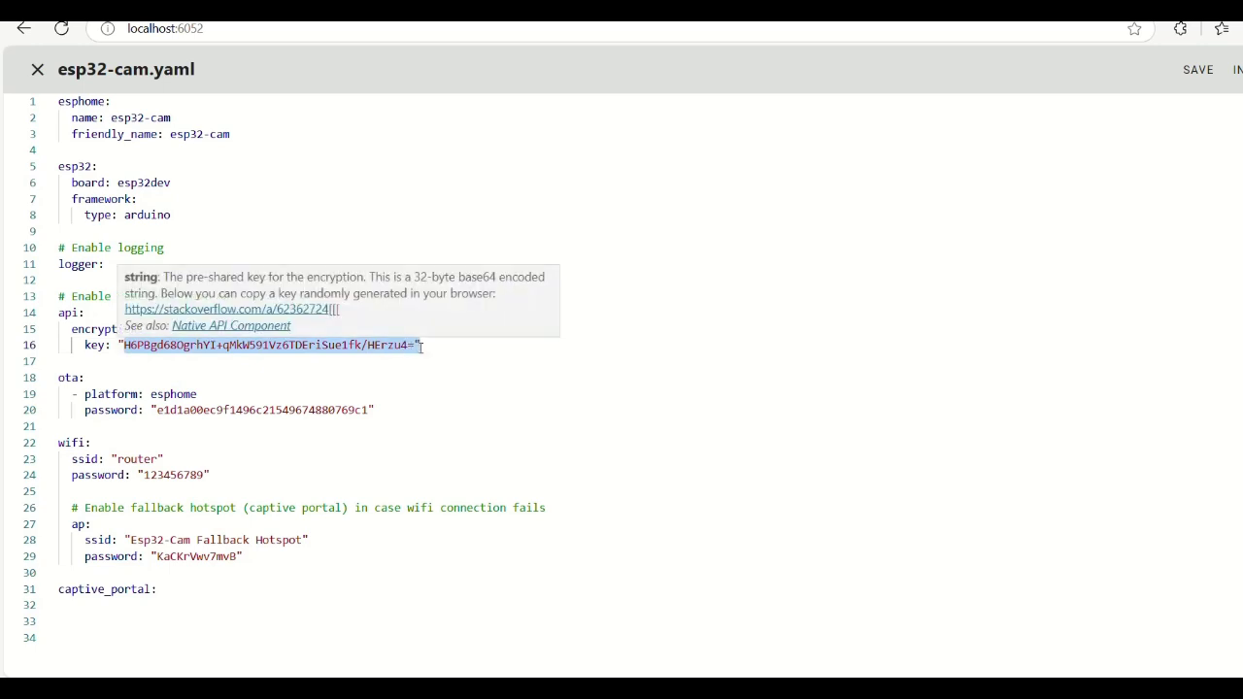
- Paste the esp32_camera and camera web server configuration at empty line 33
left_click(341, 384)
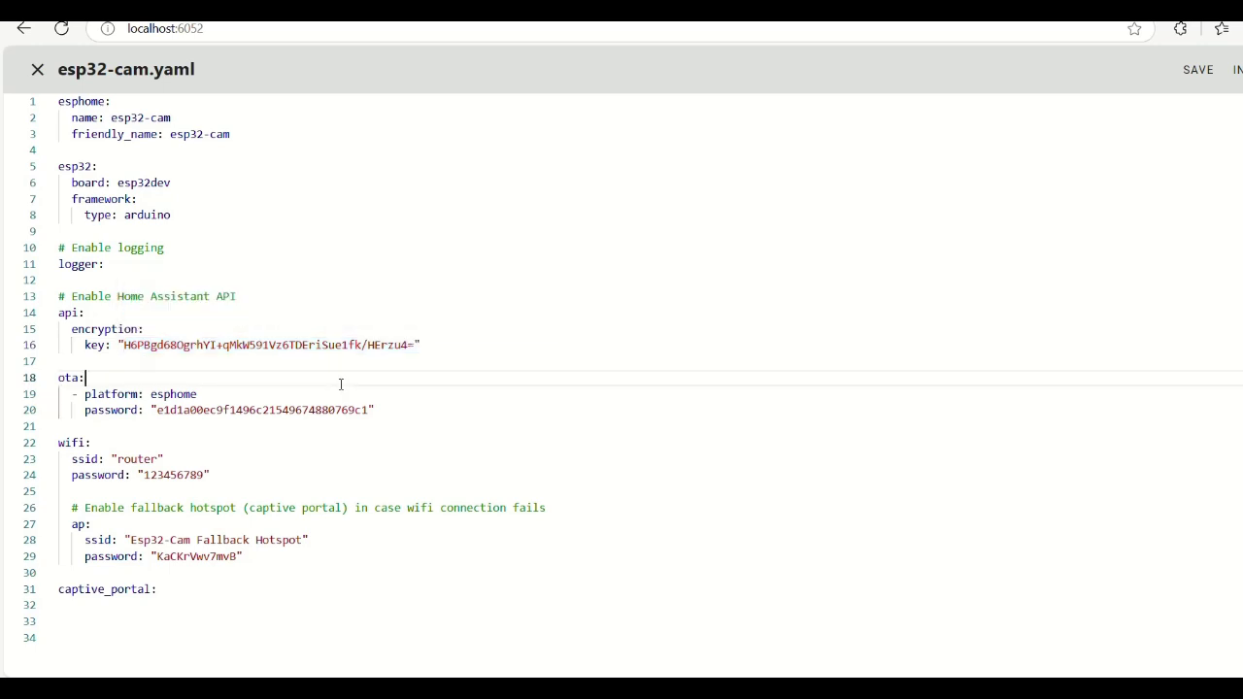
left_click(78, 622)
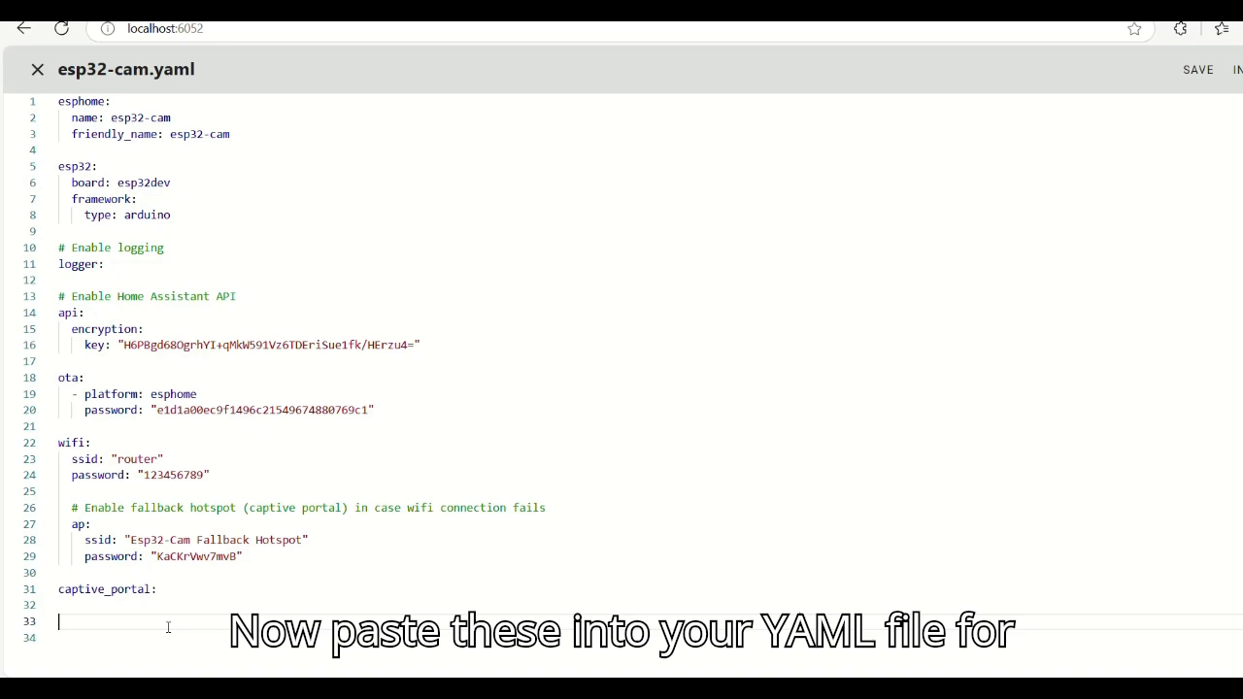
key("ctrl+v")
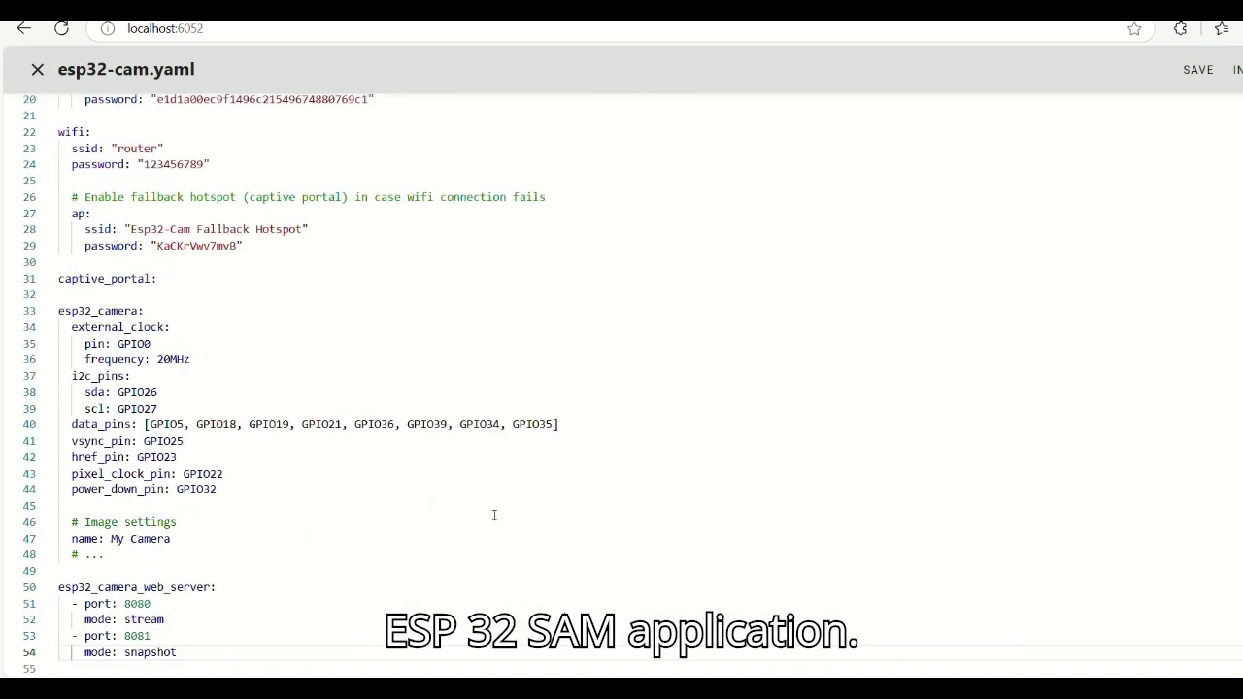
left_click(379, 539)
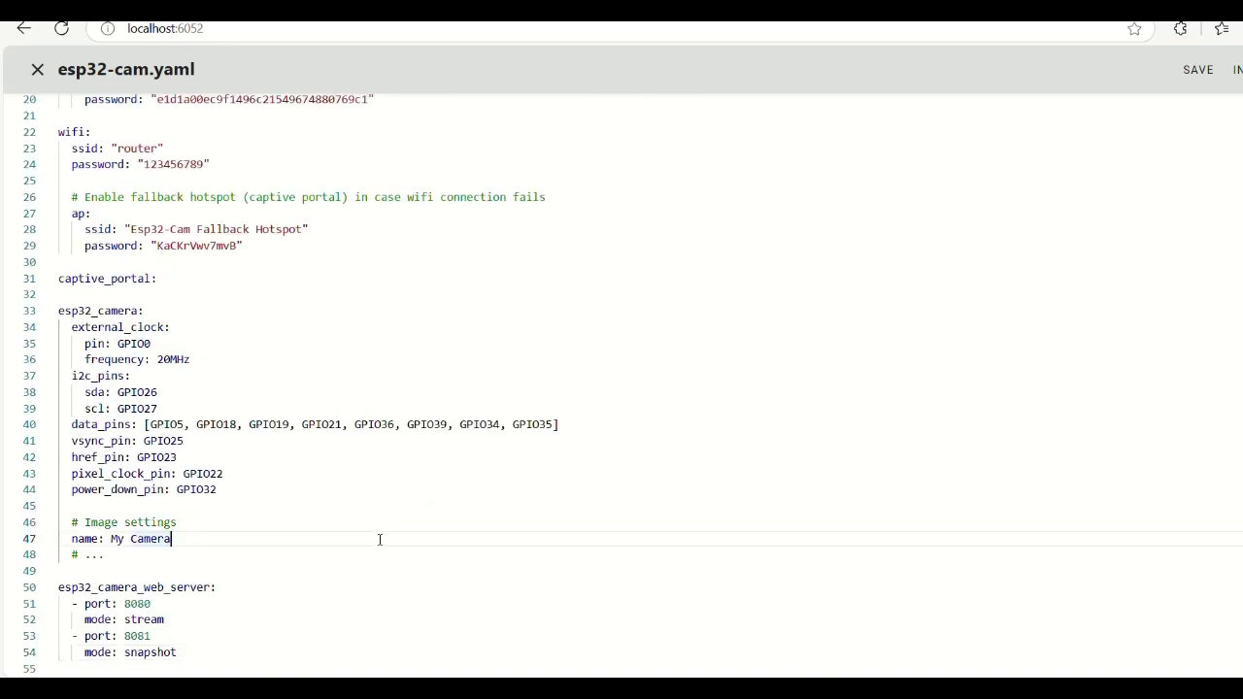
key("Down")
key("Down")
key("Down")
key("Down")
key("Down")
key("Down")
key("Down")
key("Down")
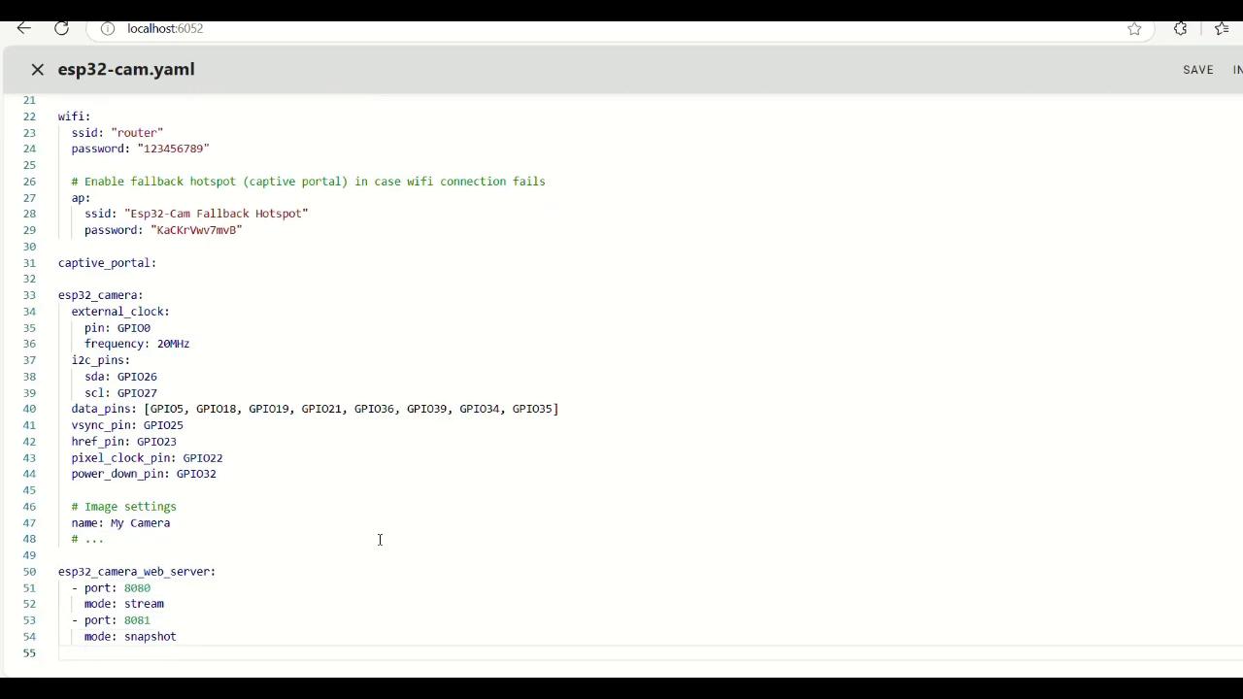
key("Up")
key("Up")
key("Up")
key("Up")
key("Up")
key("Up")
key("Up")
key("Up")
key("Up")
key("Up")
key("Up")
key("Up")
key("Up")
key("Up")
key("Up")
key("Up")
key("Up")
key("Up")
key("Up")
key("Up")
key("Up")
key("Up")
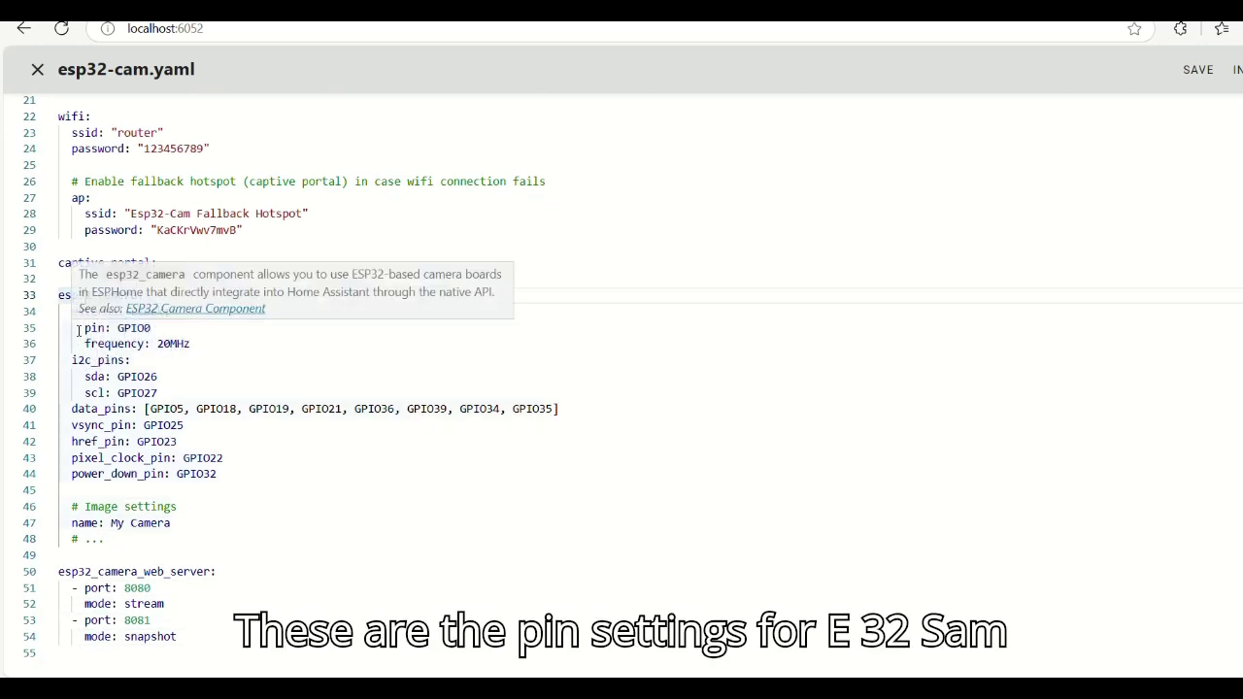
- Highlight the camera pin settings and the web server port 8080/8081 lines for review
left_click_drag(78, 333, 224, 476)
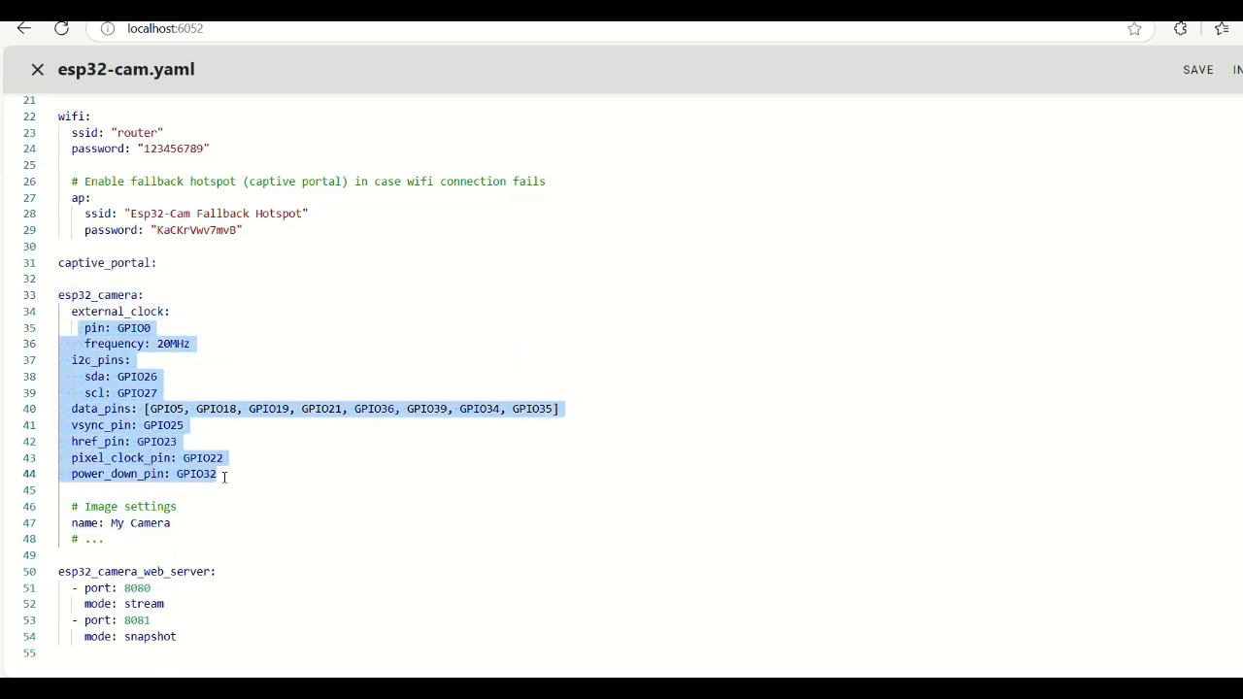
left_click(216, 575)
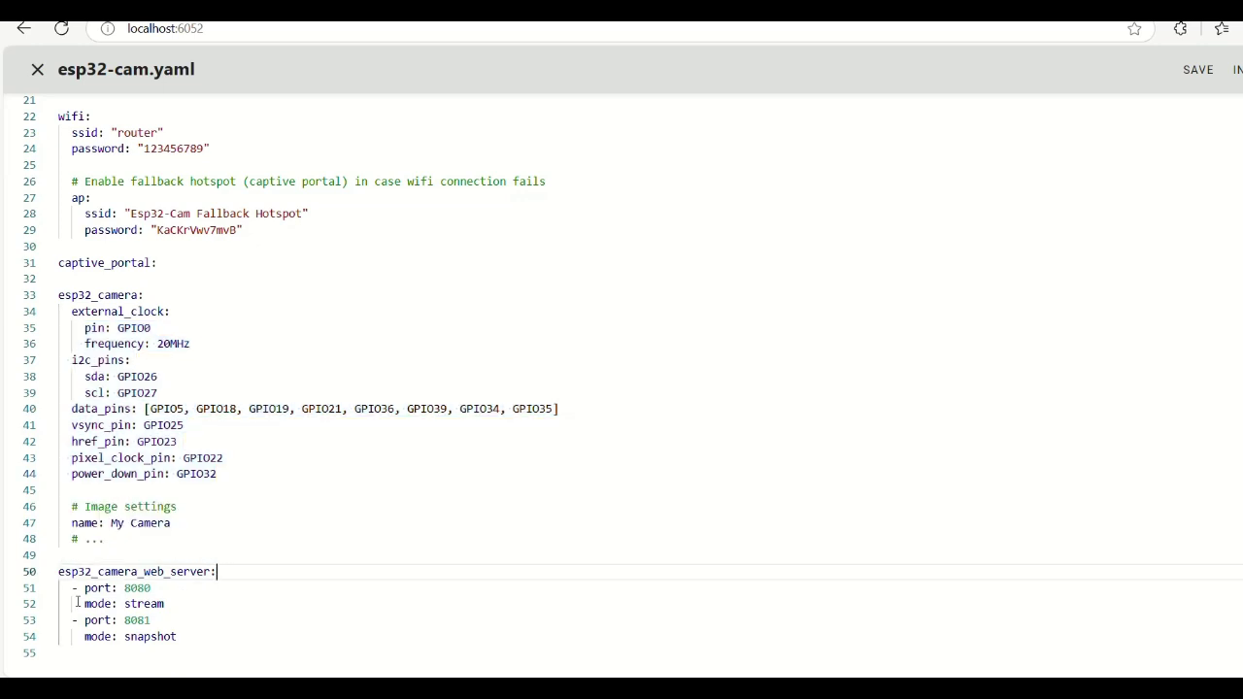
left_click_drag(82, 589, 173, 636)
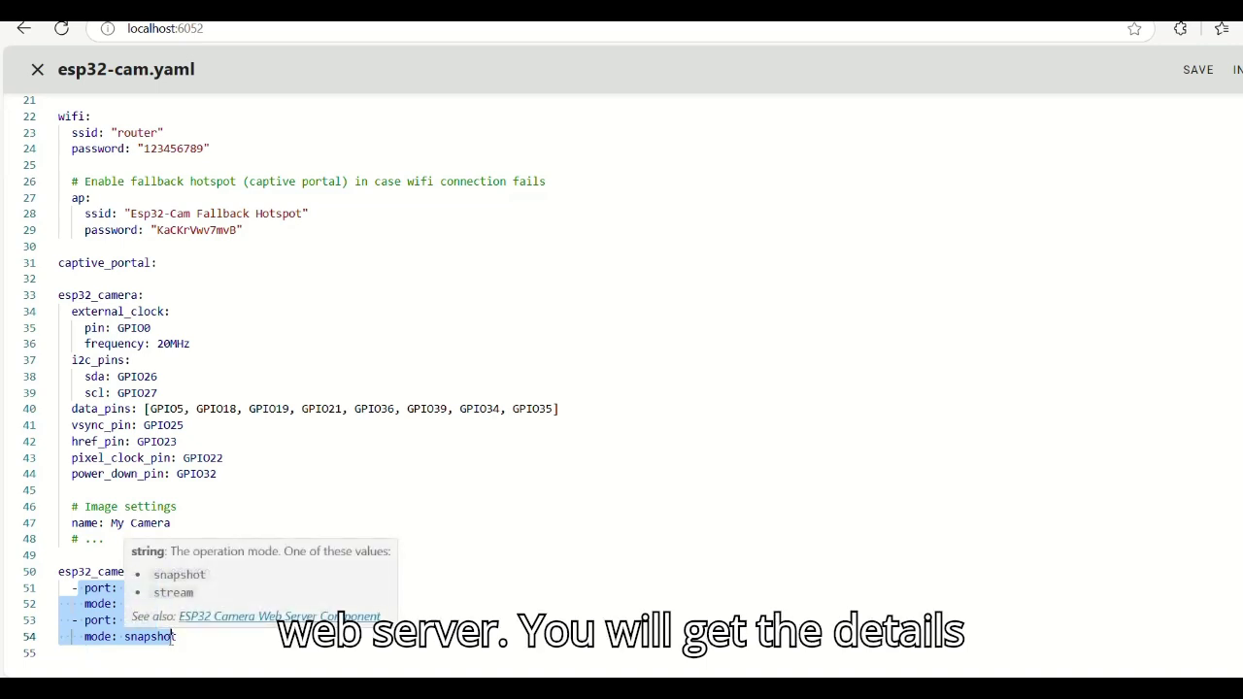
left_click(503, 454)
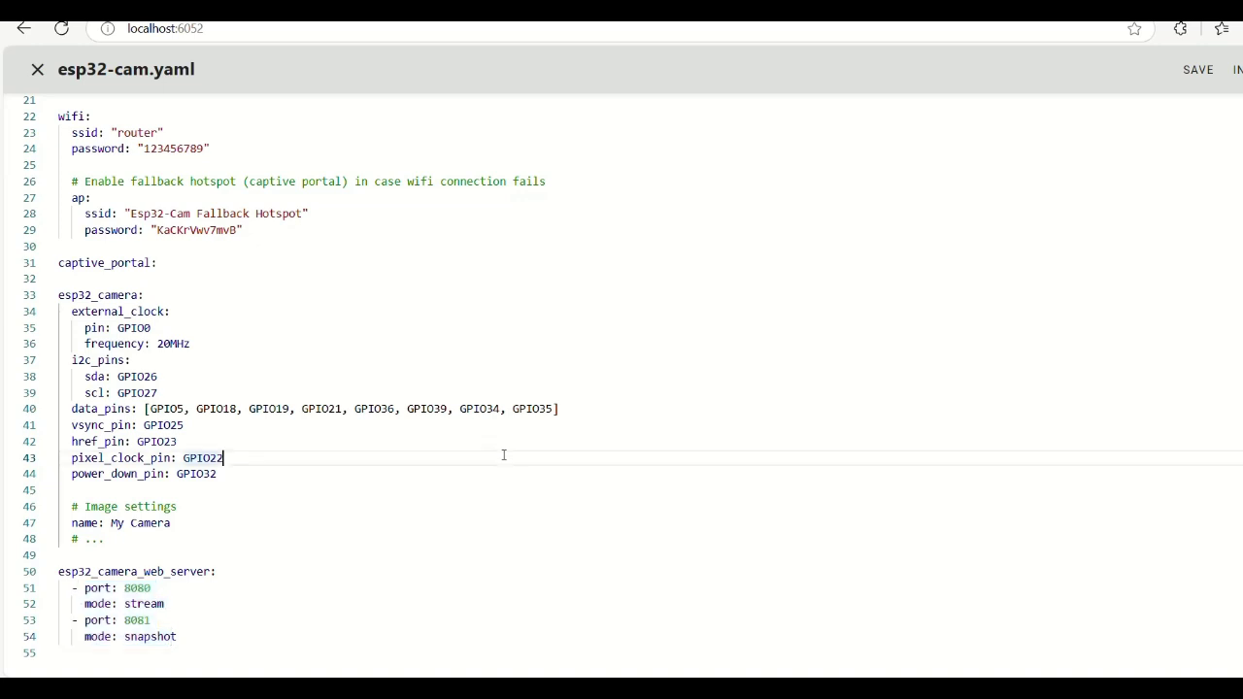
- Save esp32-cam.yaml, close the editor, and open the esp32-cam card's menu
left_click(1197, 80)
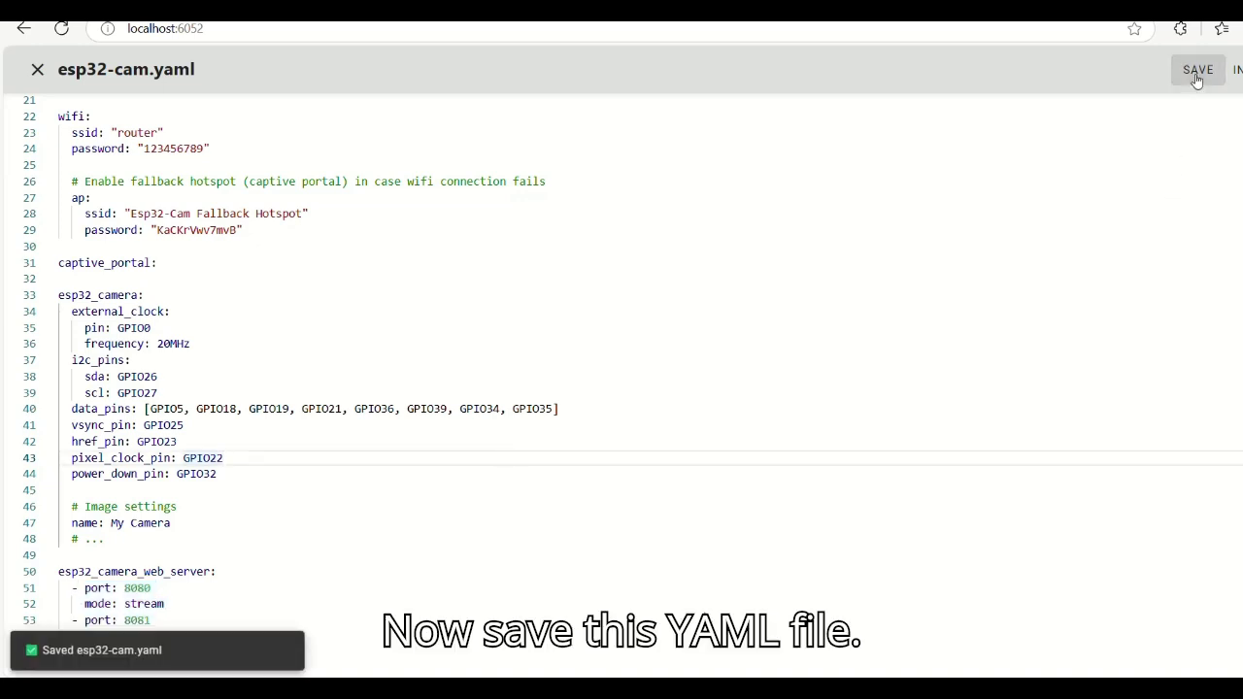
left_click(35, 70)
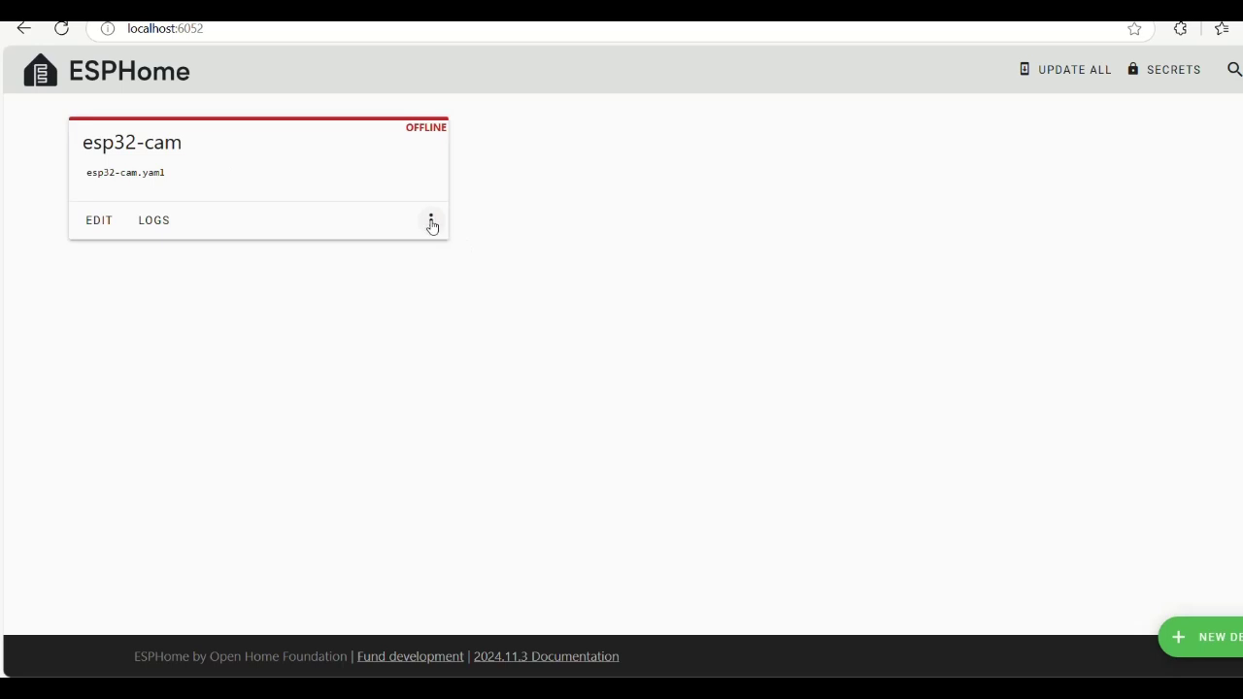
left_click(431, 223)
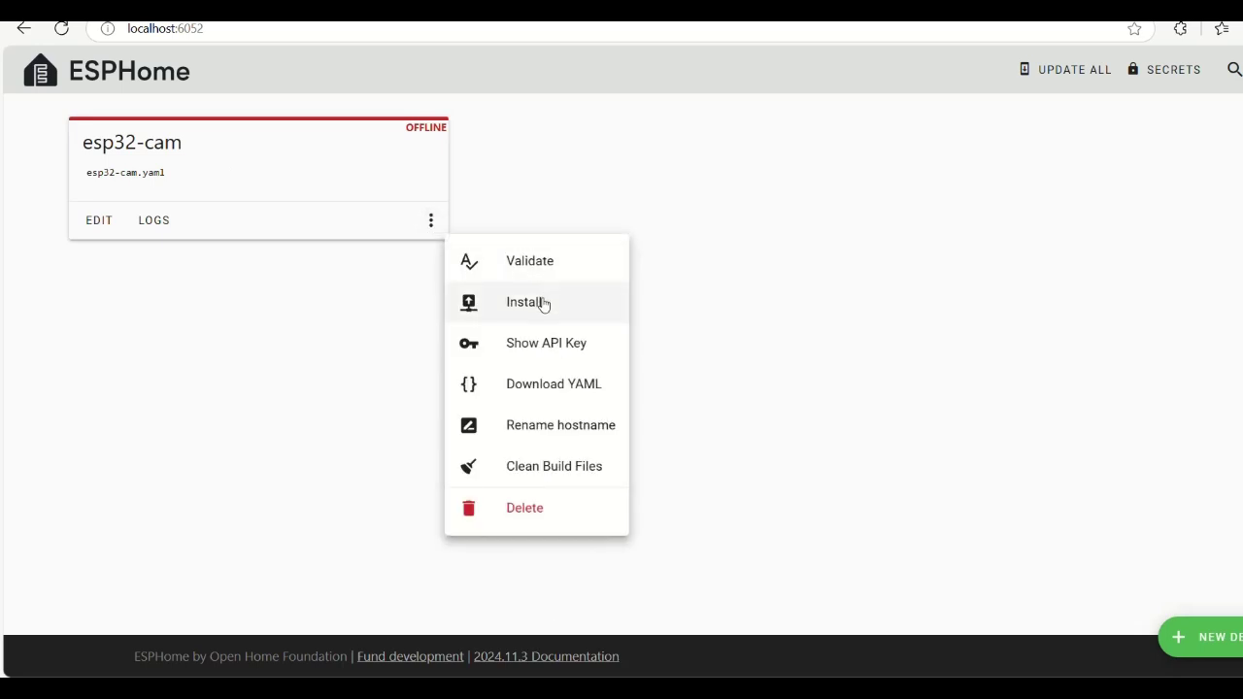
- Start a USB install of esp32-cam to the board on COM4
left_click(543, 304)
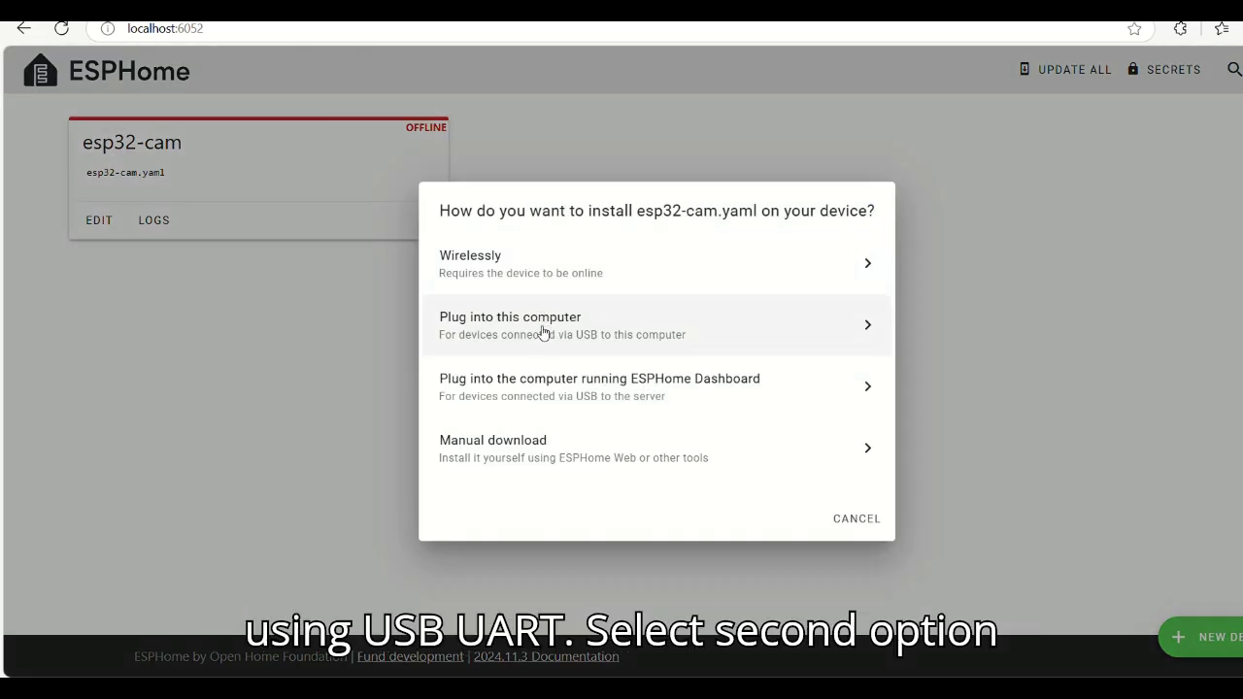
left_click(544, 332)
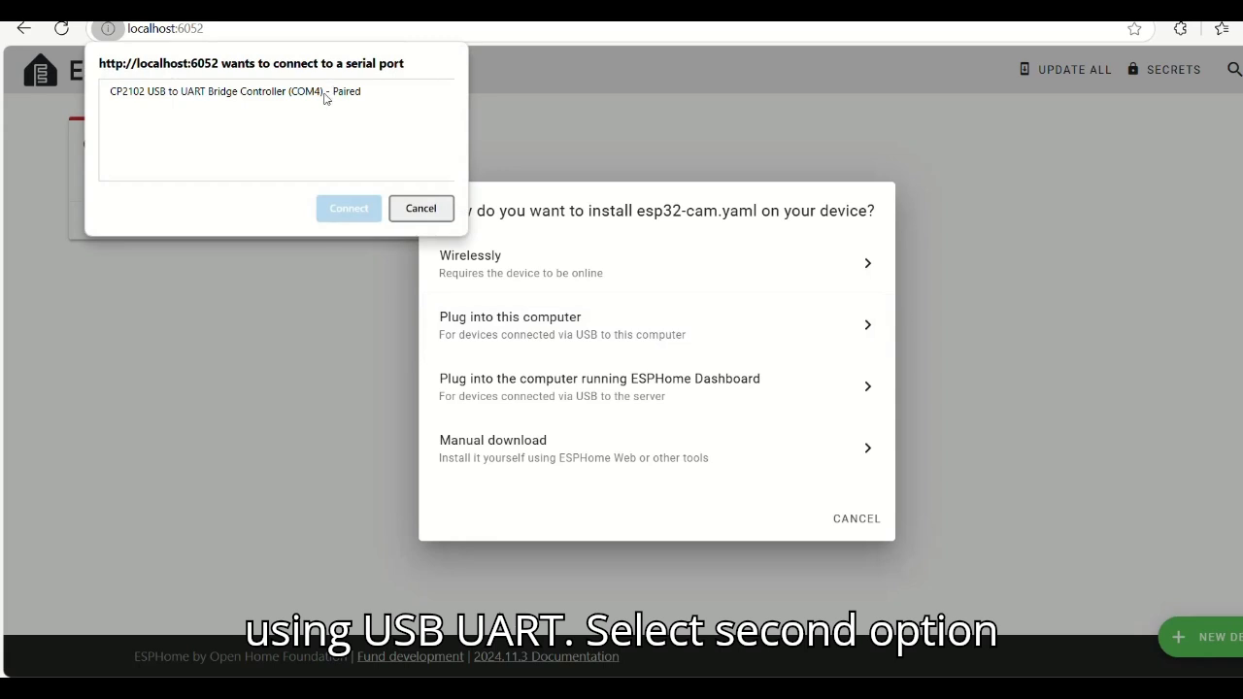
left_click(326, 95)
left_click(344, 206)
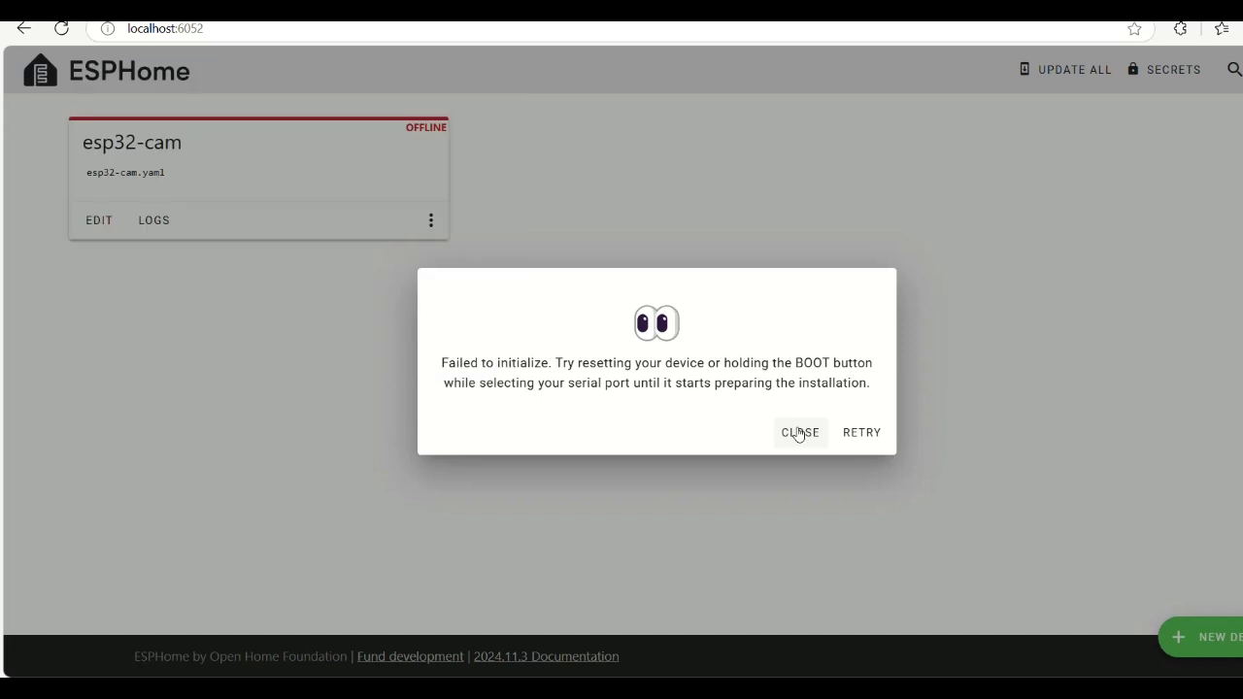
- After the initialization error, restart the USB install and choose COM4 again
left_click(798, 433)
left_click(430, 219)
left_click(512, 307)
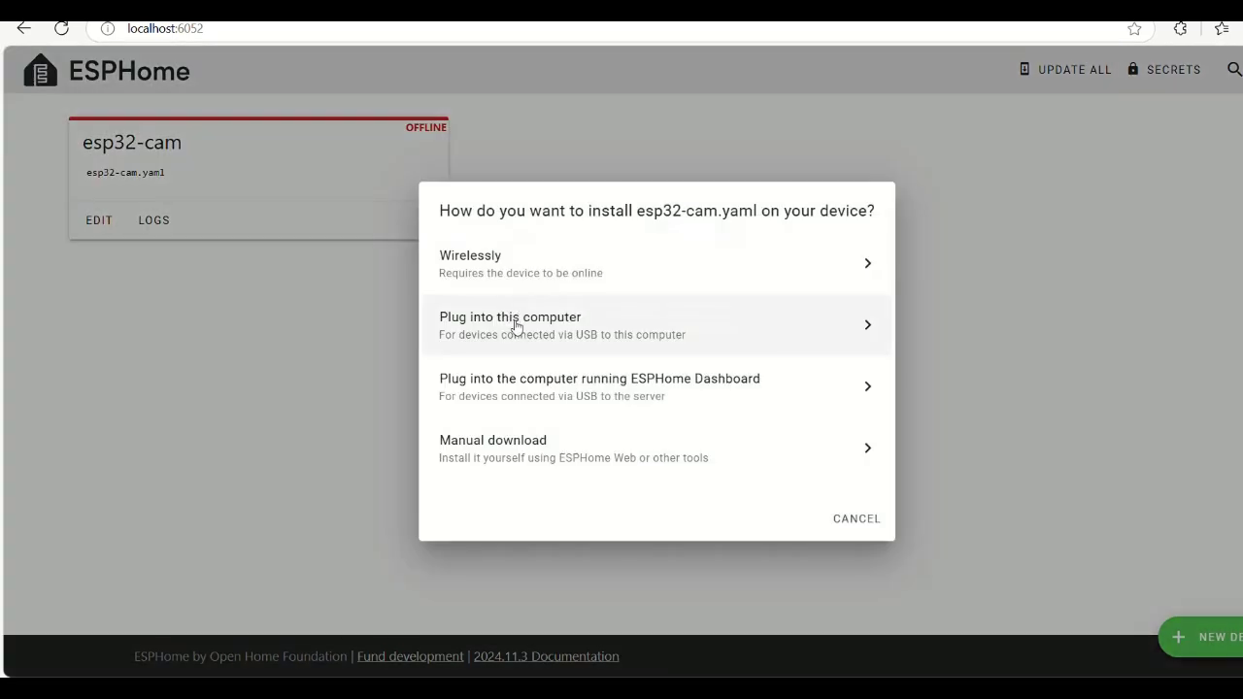
left_click(514, 326)
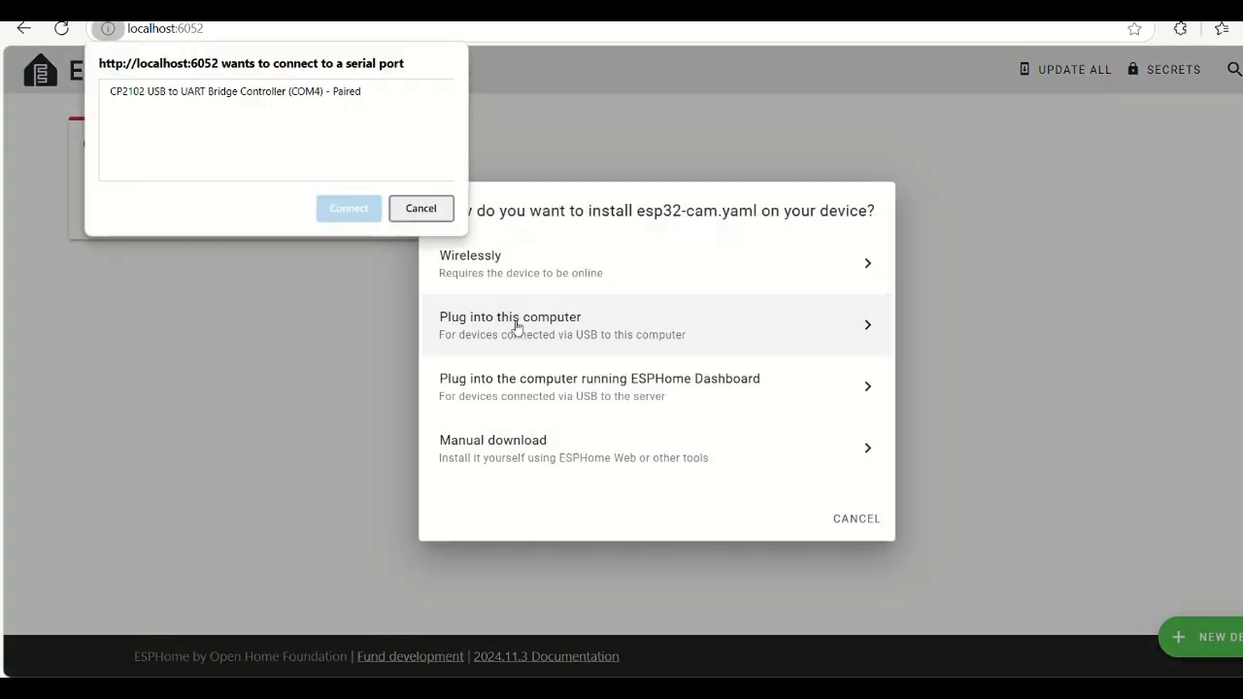
left_click(313, 93)
- Connect to the board, flash it, and dismiss the 'Configuration installed!' message
left_click(345, 209)
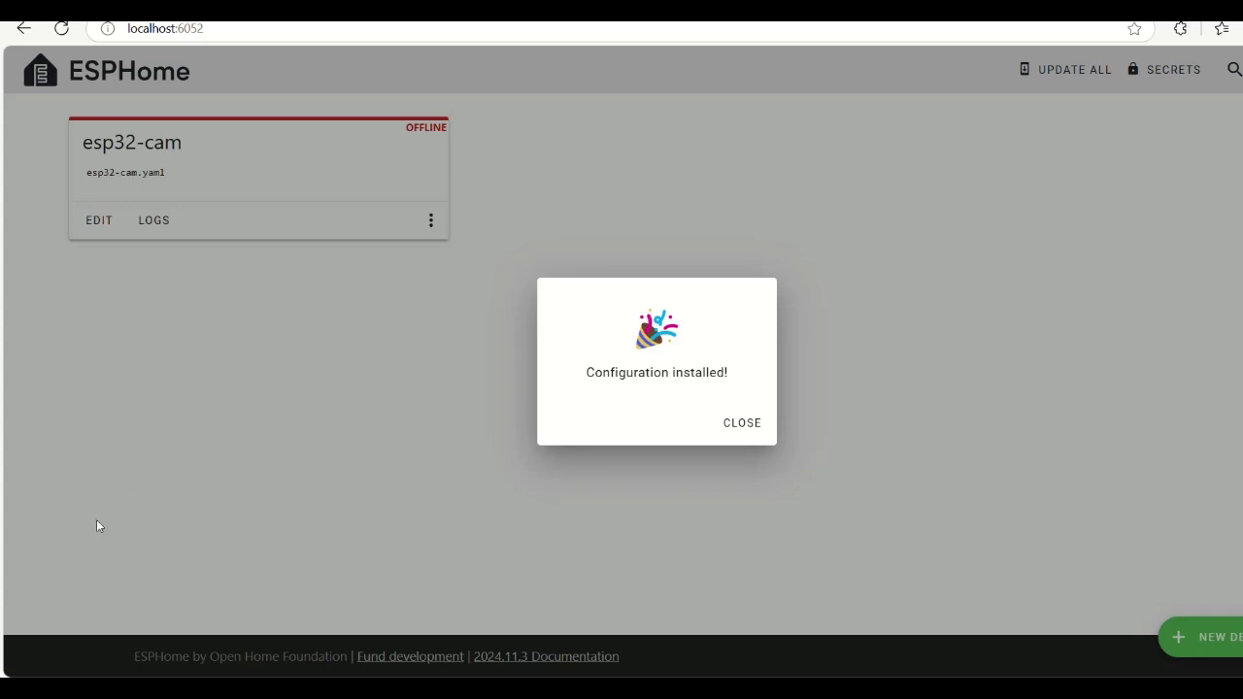
left_click(739, 424)
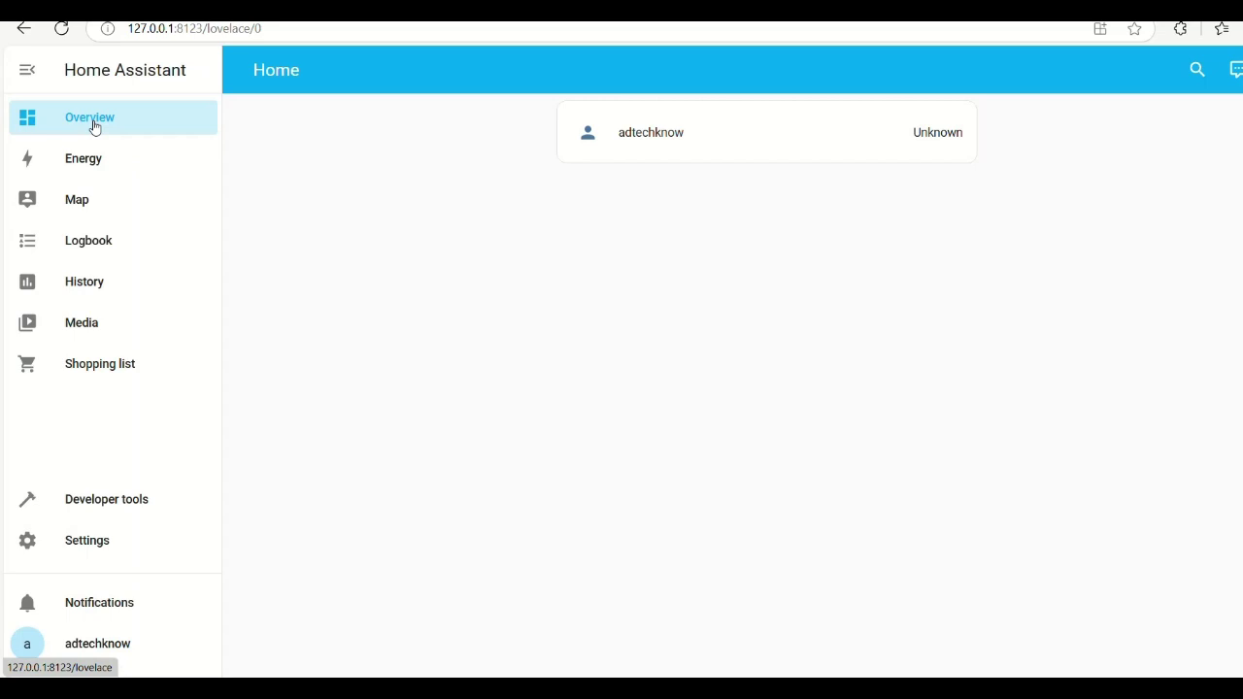
- Add the ESPHome integration from Devices & services with host esp32-cam and submit
left_click(94, 543)
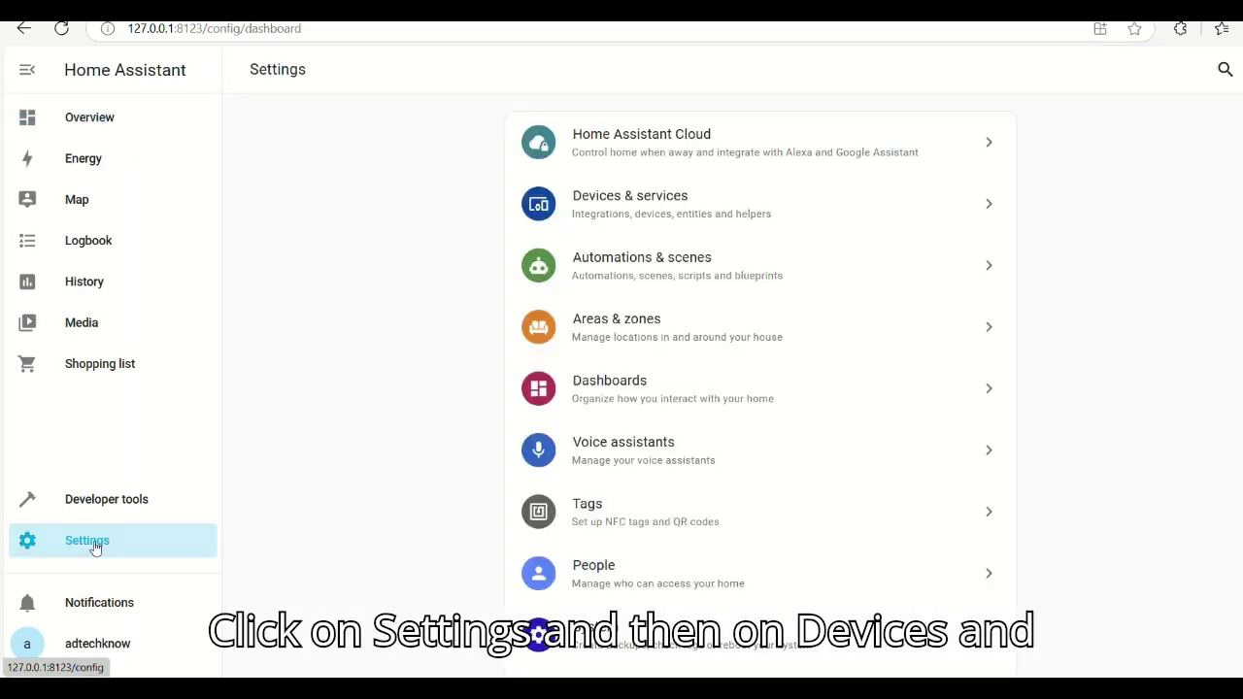
left_click(650, 215)
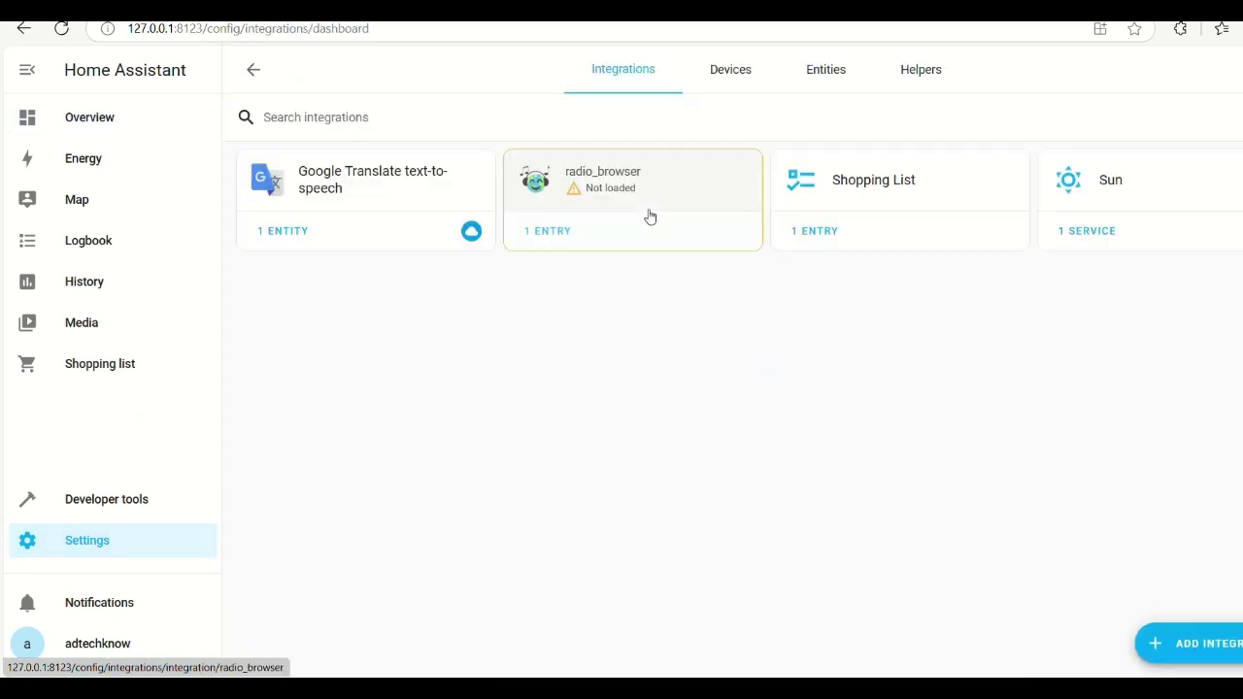
left_click(1167, 652)
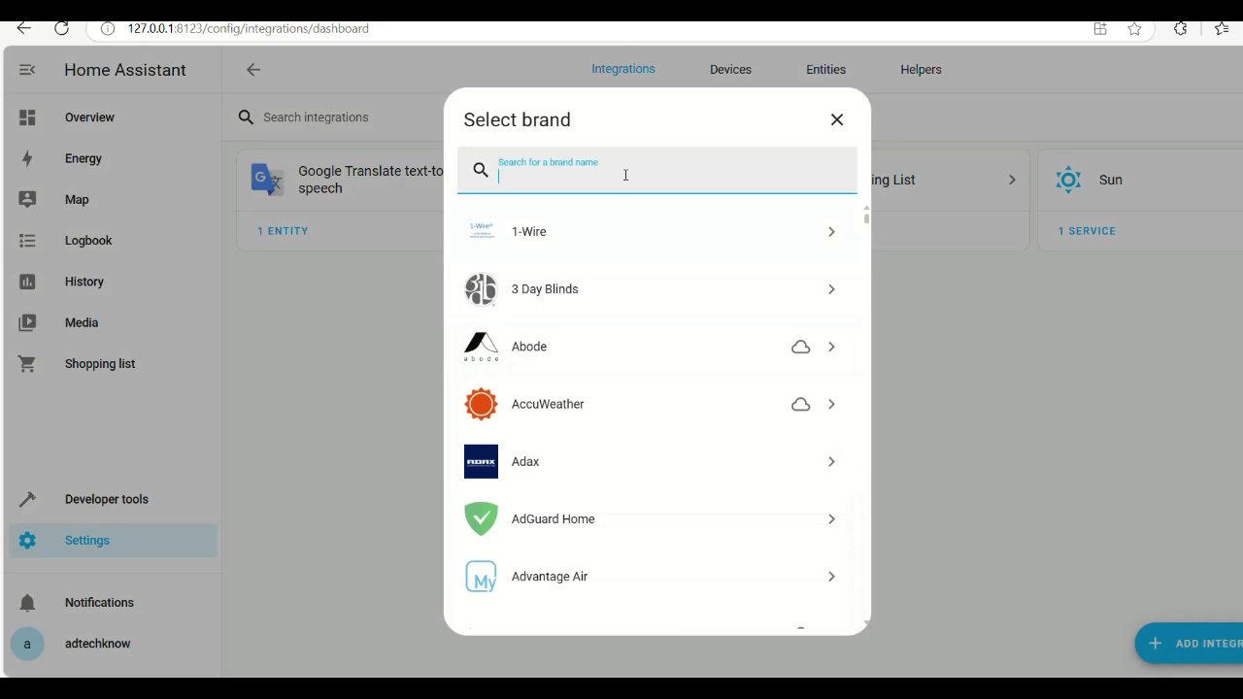
type("esp")
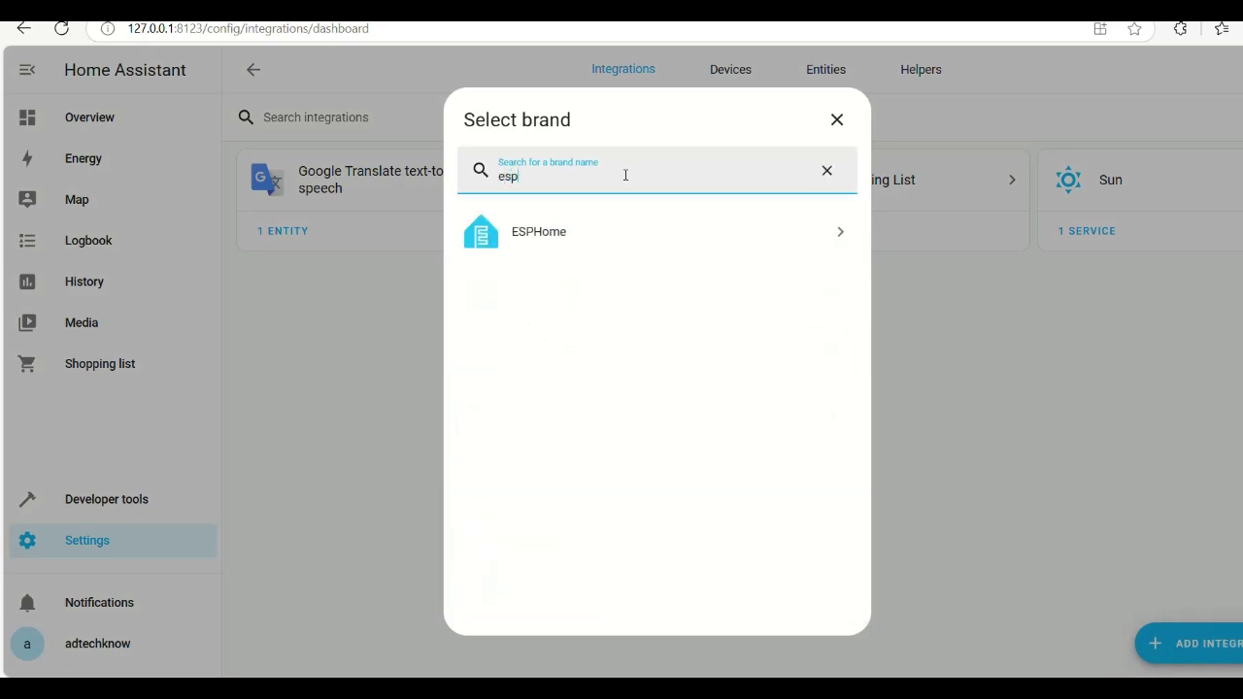
left_click(580, 238)
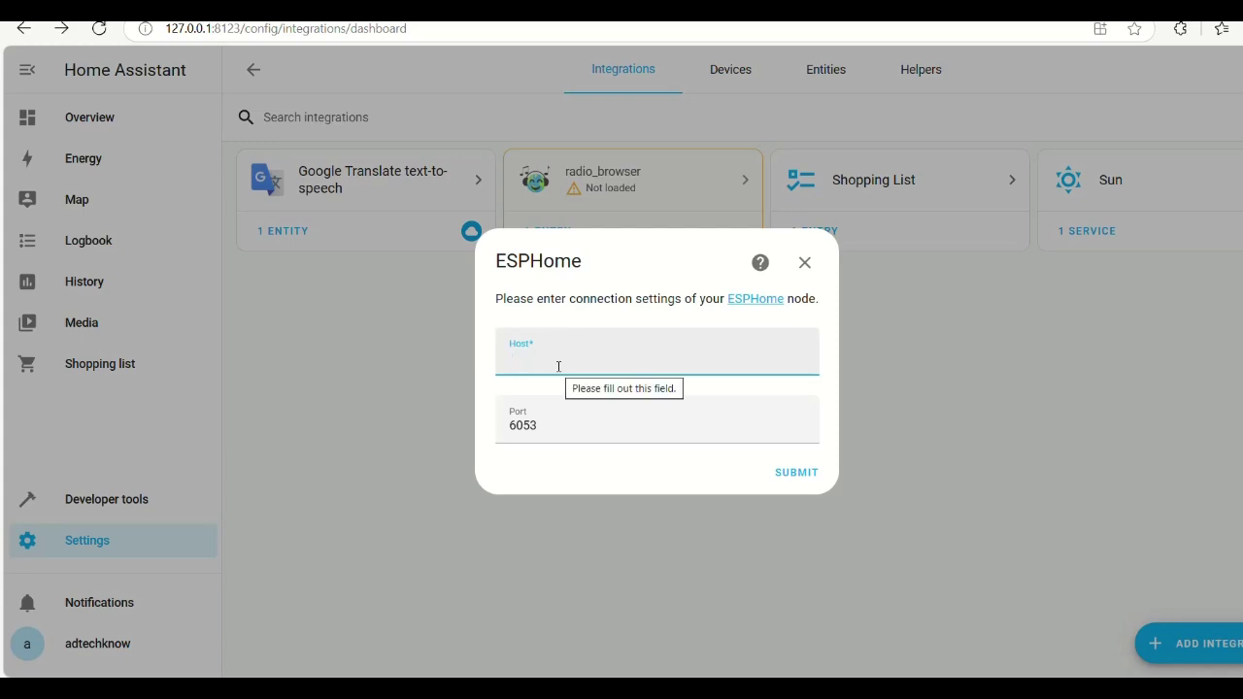
type("esp")
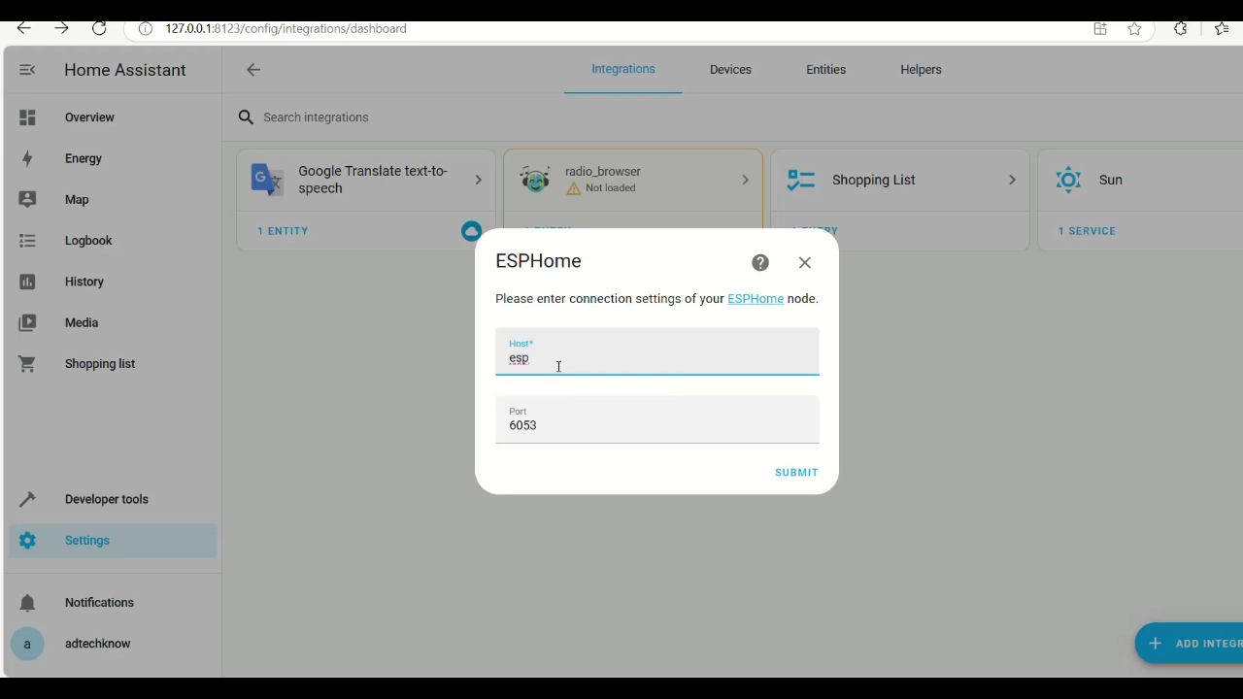
type("32-cam")
left_click(796, 475)
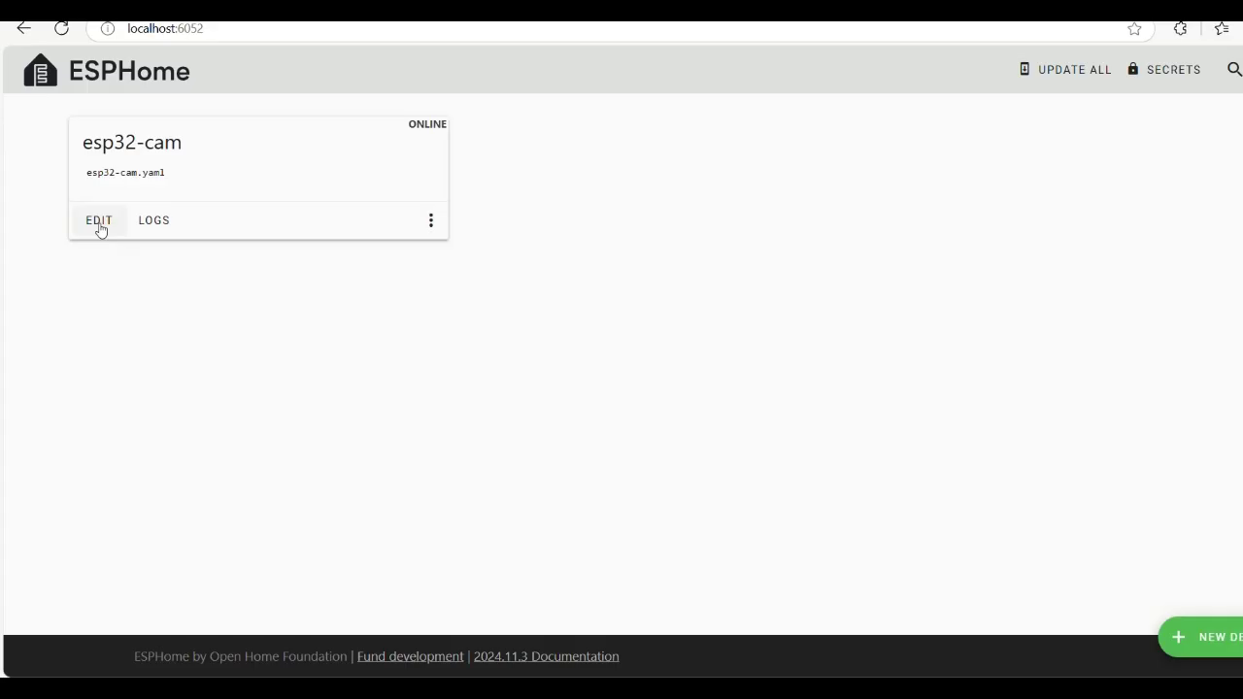
- Copy the API encryption key from esp32-cam.yaml and paste it into Home Assistant's key field
left_click(98, 221)
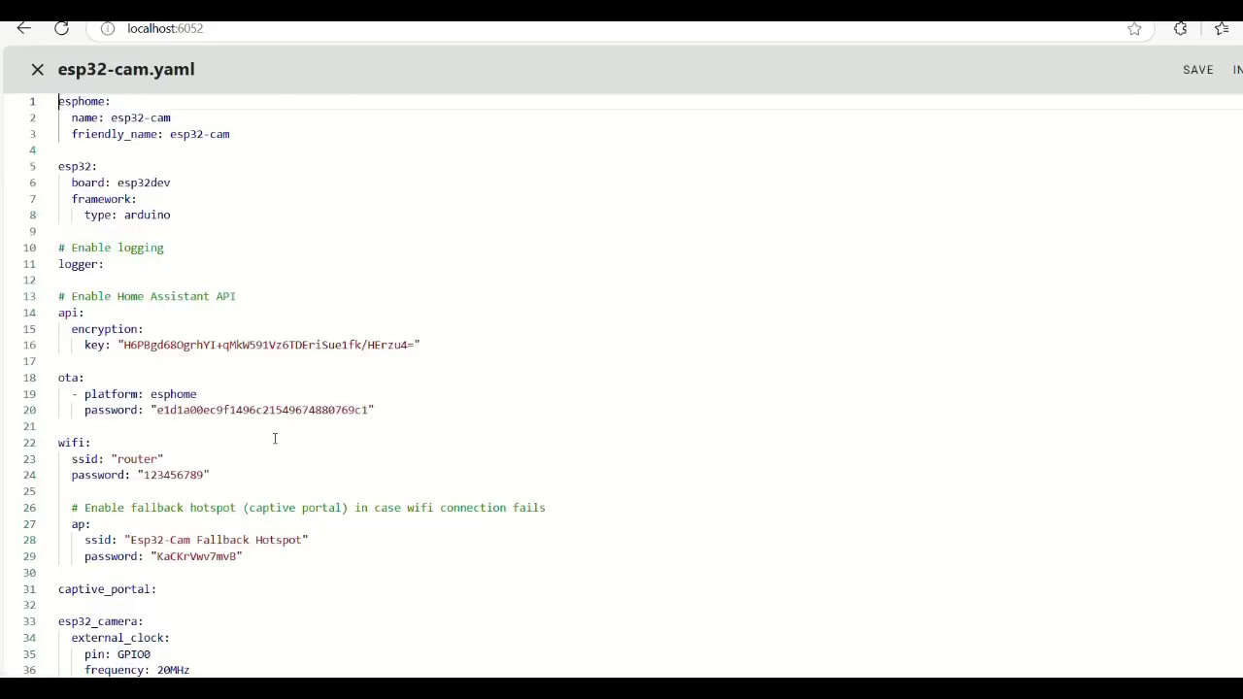
left_click_drag(123, 347, 411, 352)
key("ctrl+c")
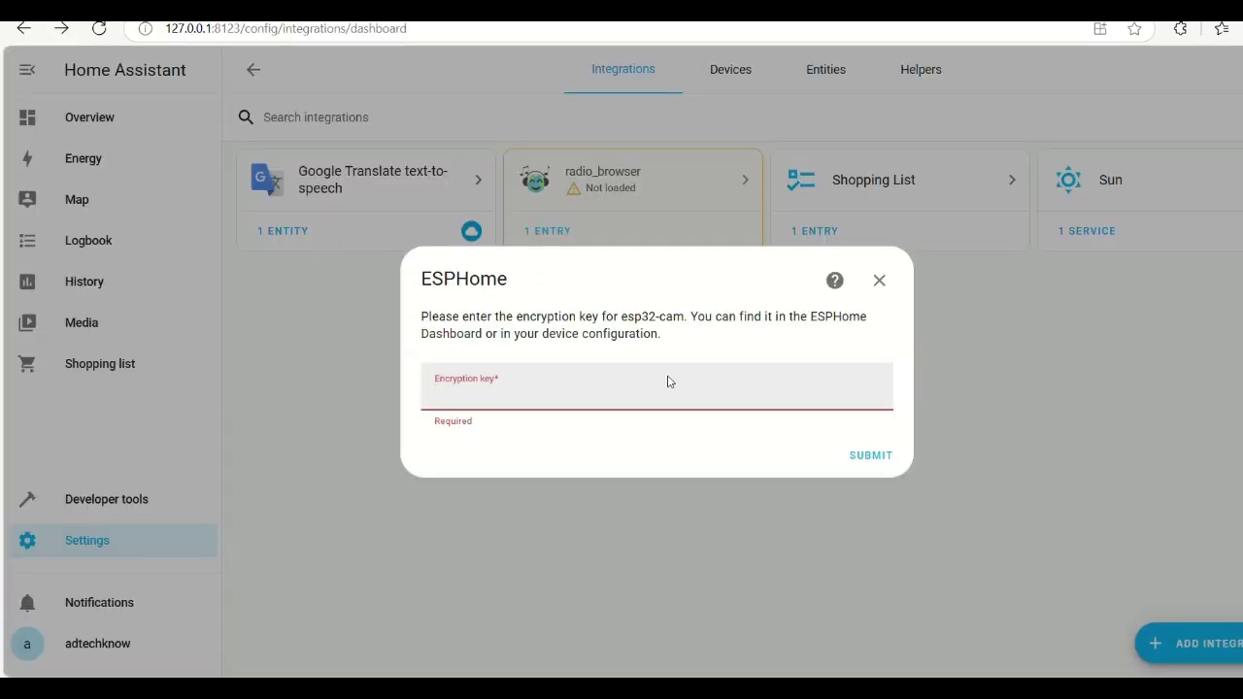
left_click(624, 397)
key("ctrl+v")
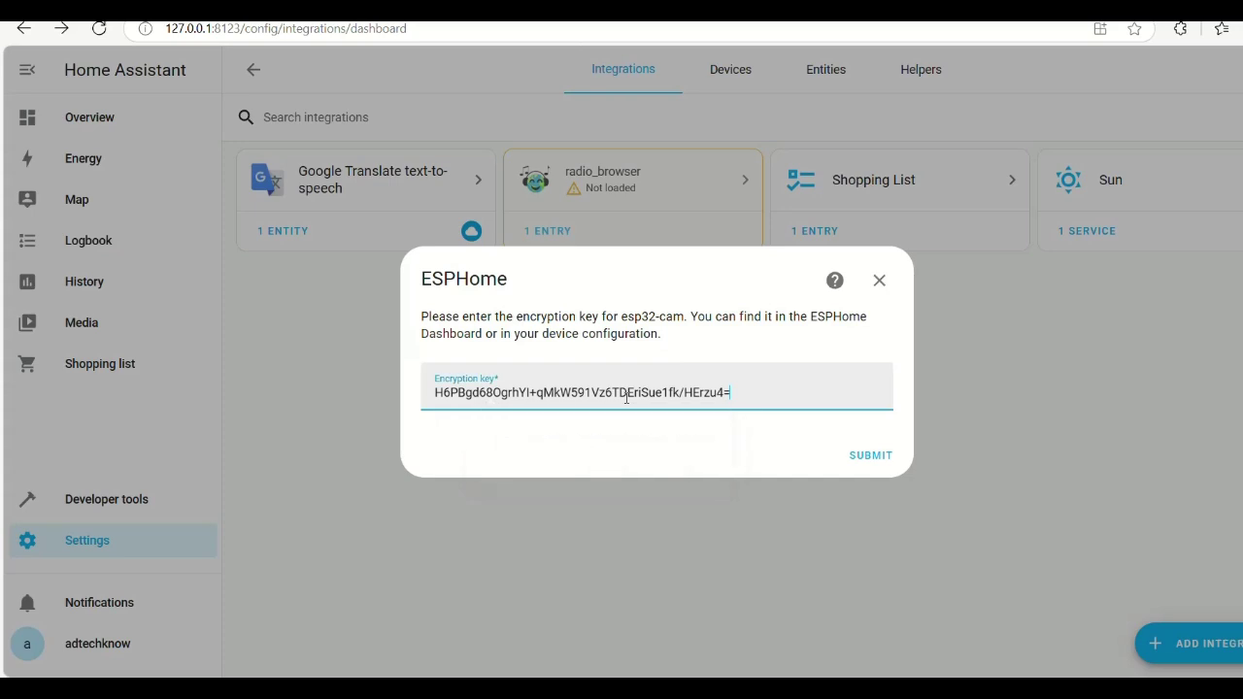
- Submit the encryption key, finish adding esp32-cam, and open the ESPHome device's page
left_click(873, 456)
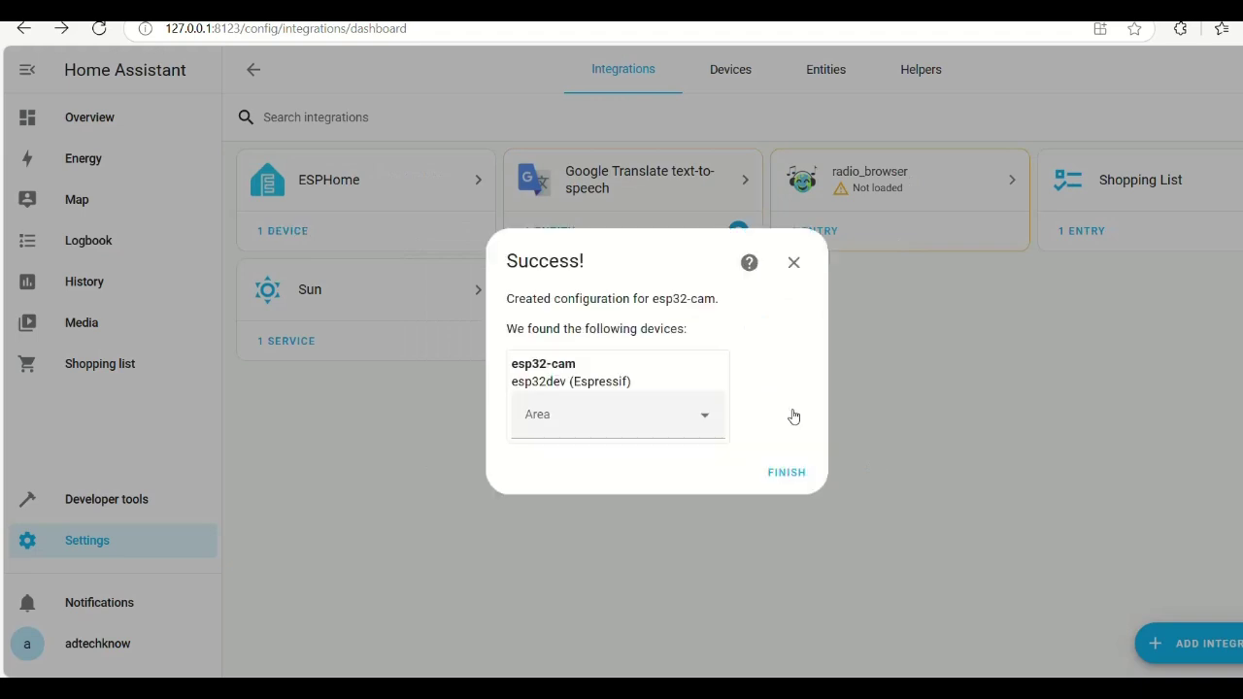
left_click(791, 476)
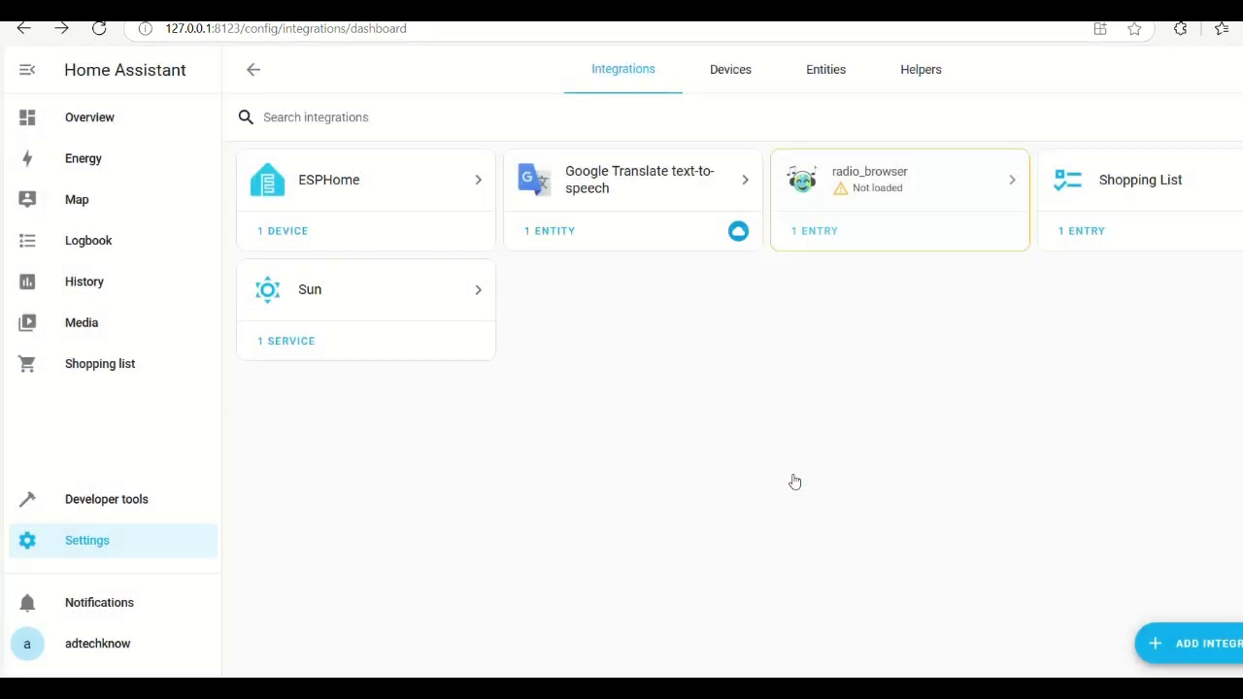
left_click(301, 233)
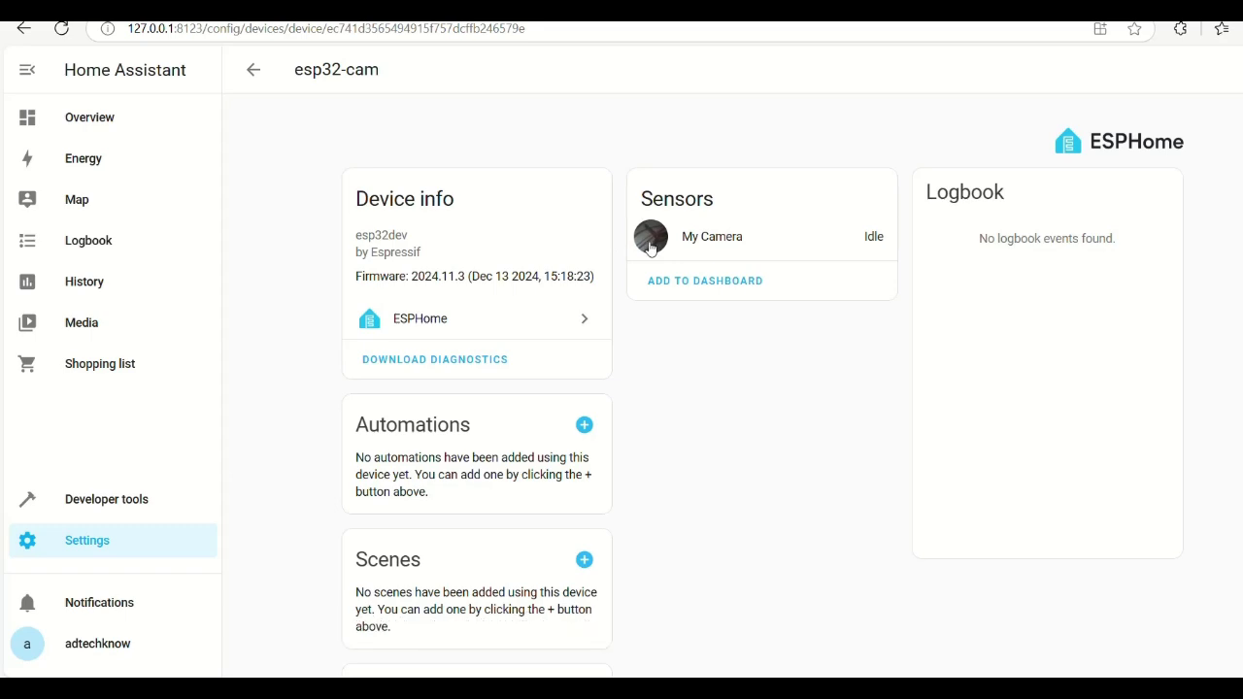
- View the My Camera live stream, then try adding it to a dashboard and dismiss the take-control warning
left_click(650, 243)
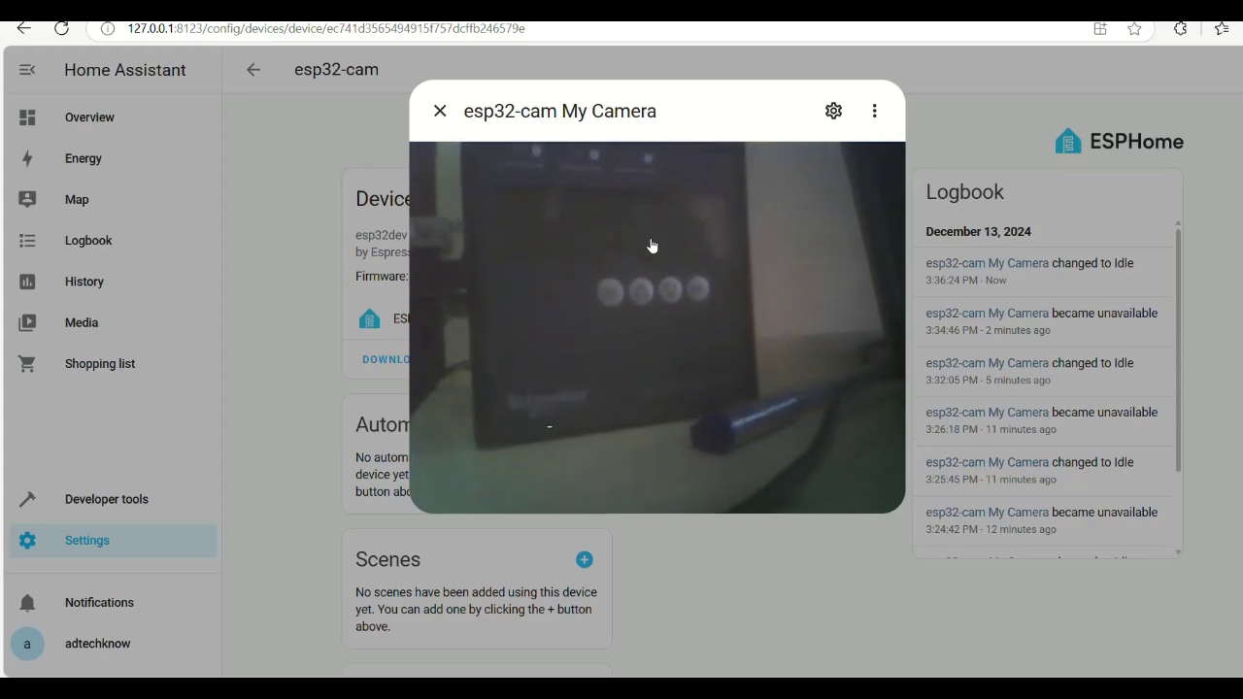
key("Escape")
left_click(701, 280)
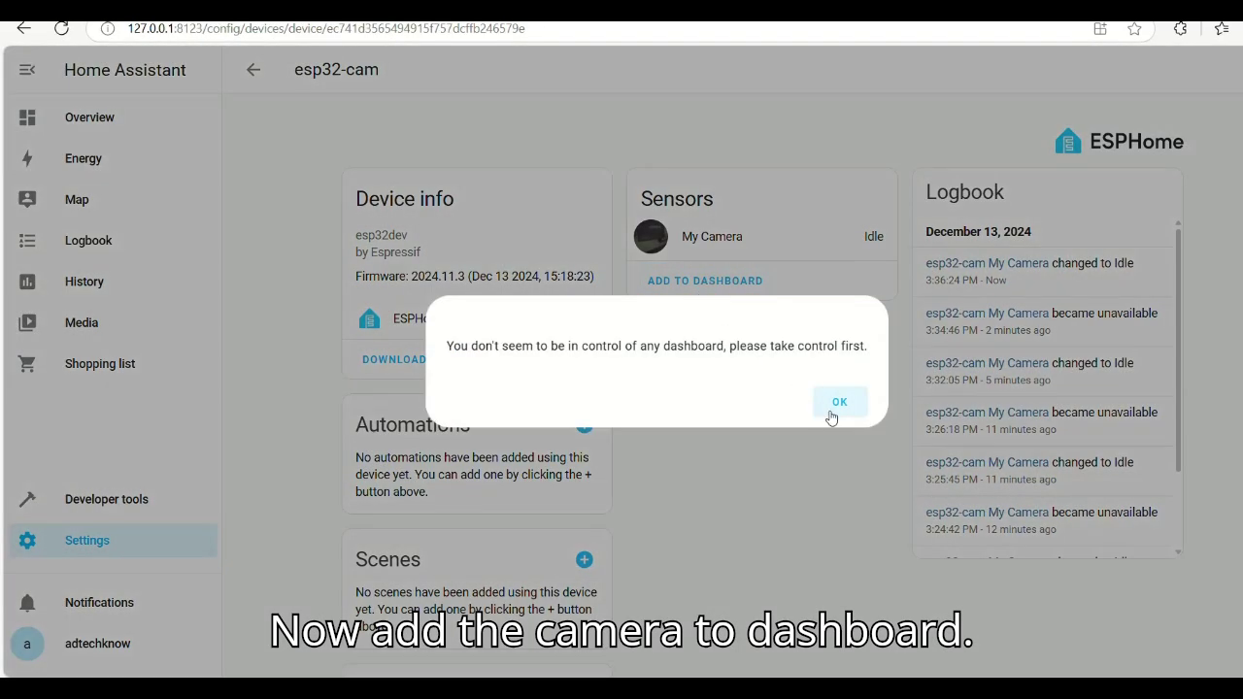
left_click(840, 416)
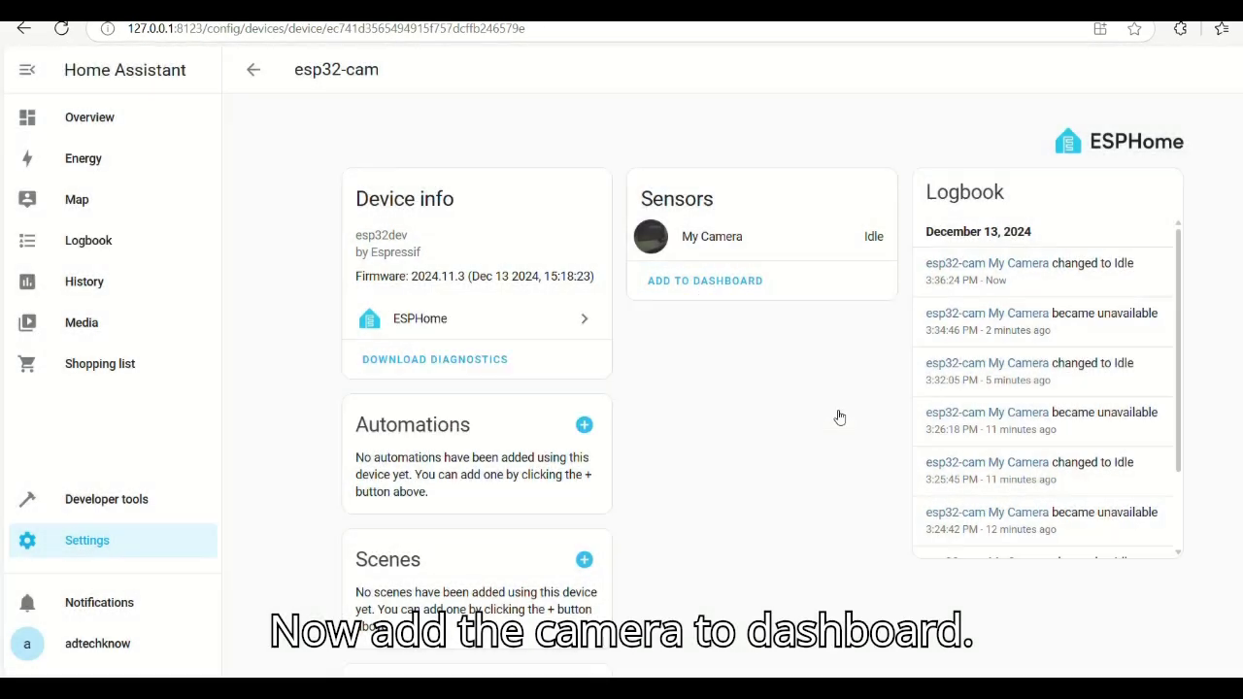
- On the Overview dashboard, view the esp32-cam camera card's live stream and close it
left_click(118, 129)
left_click(617, 342)
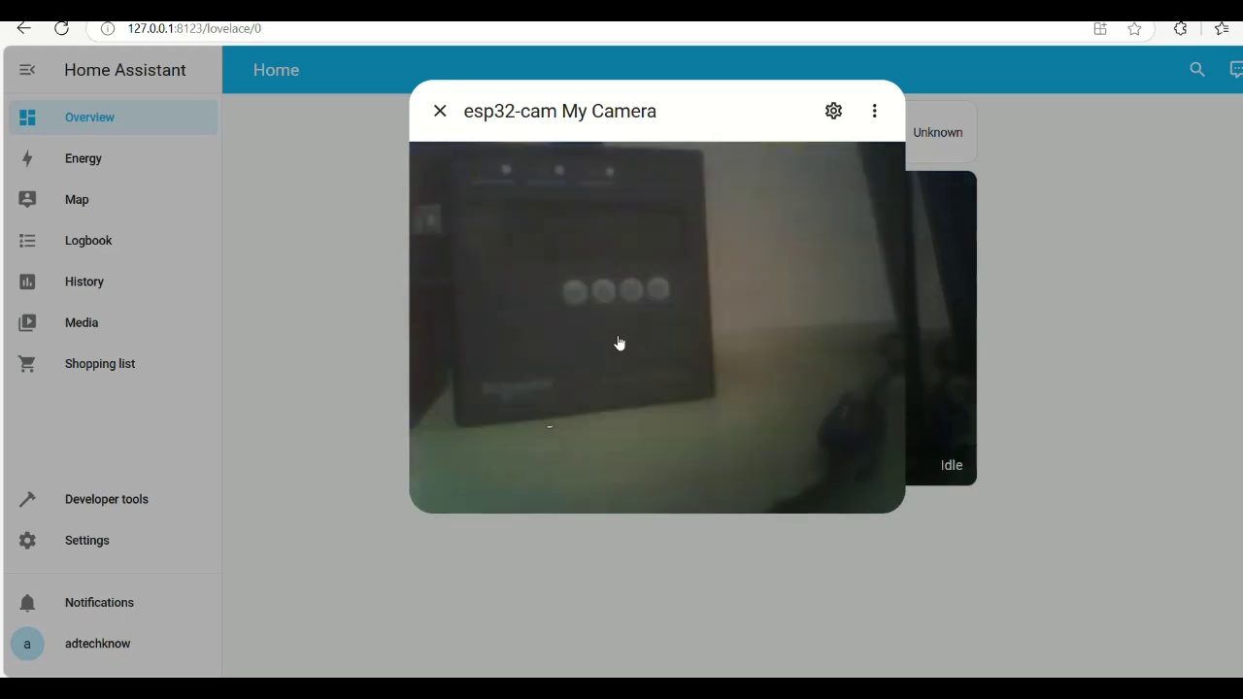
key("Escape")
- Enter dashboard edit mode and take control of the Home dashboard
left_click(1234, 70)
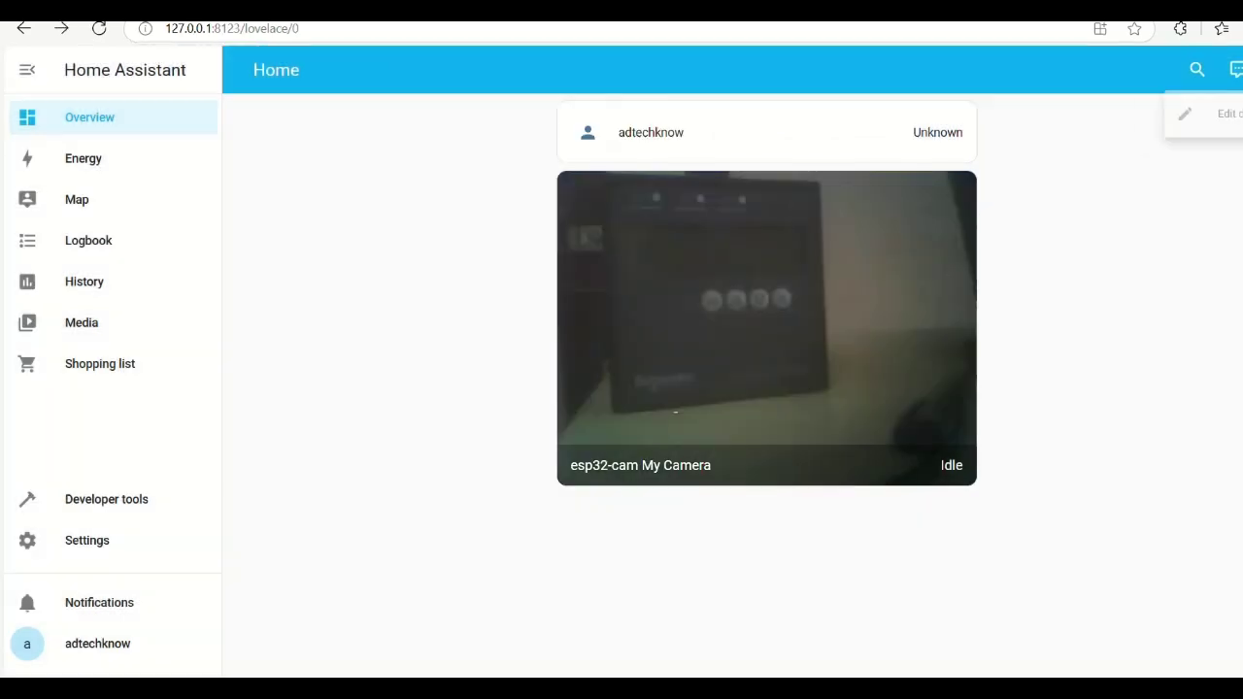
left_click(1214, 124)
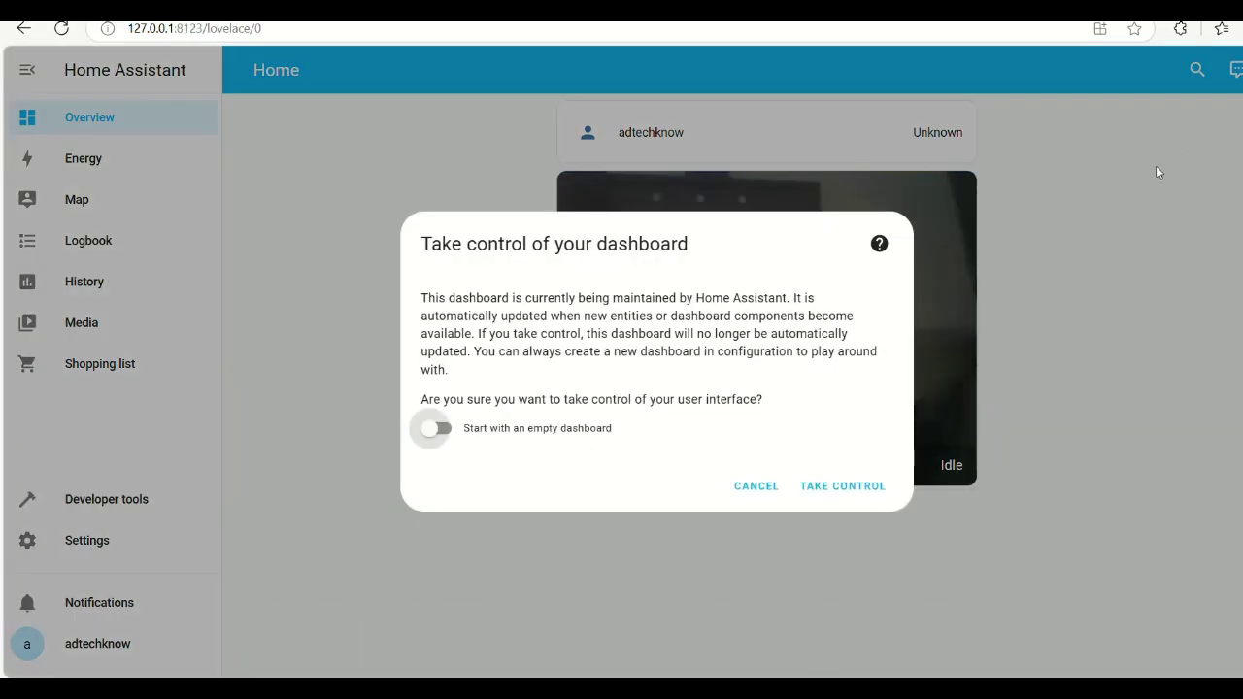
left_click(857, 490)
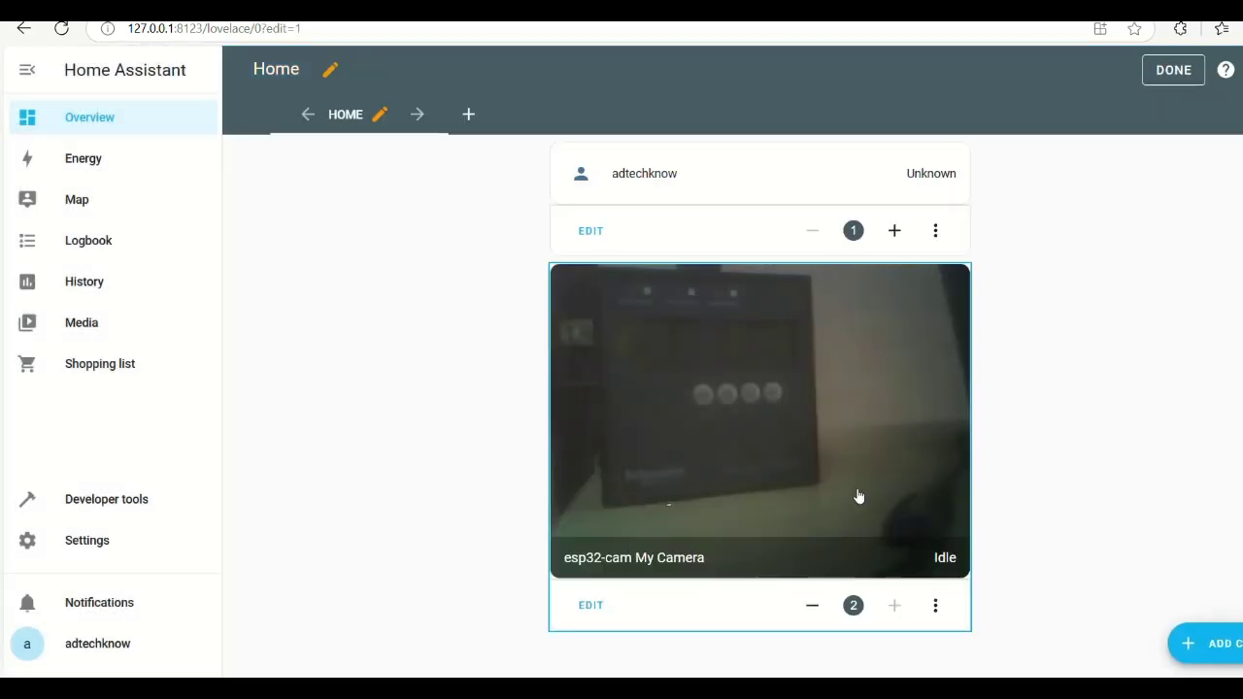
- Add a Picture entity card with entity esp32-cam My Camera to the Home view and save it
left_click(1213, 648)
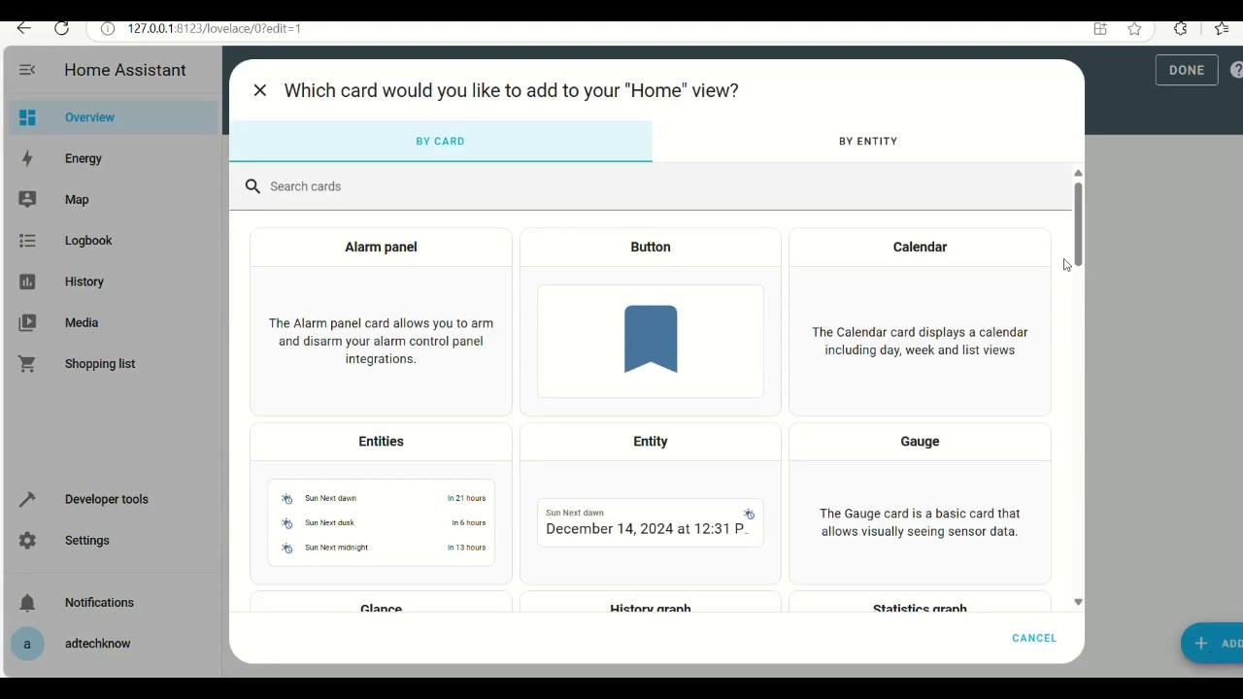
left_click_drag(1080, 254, 1099, 402)
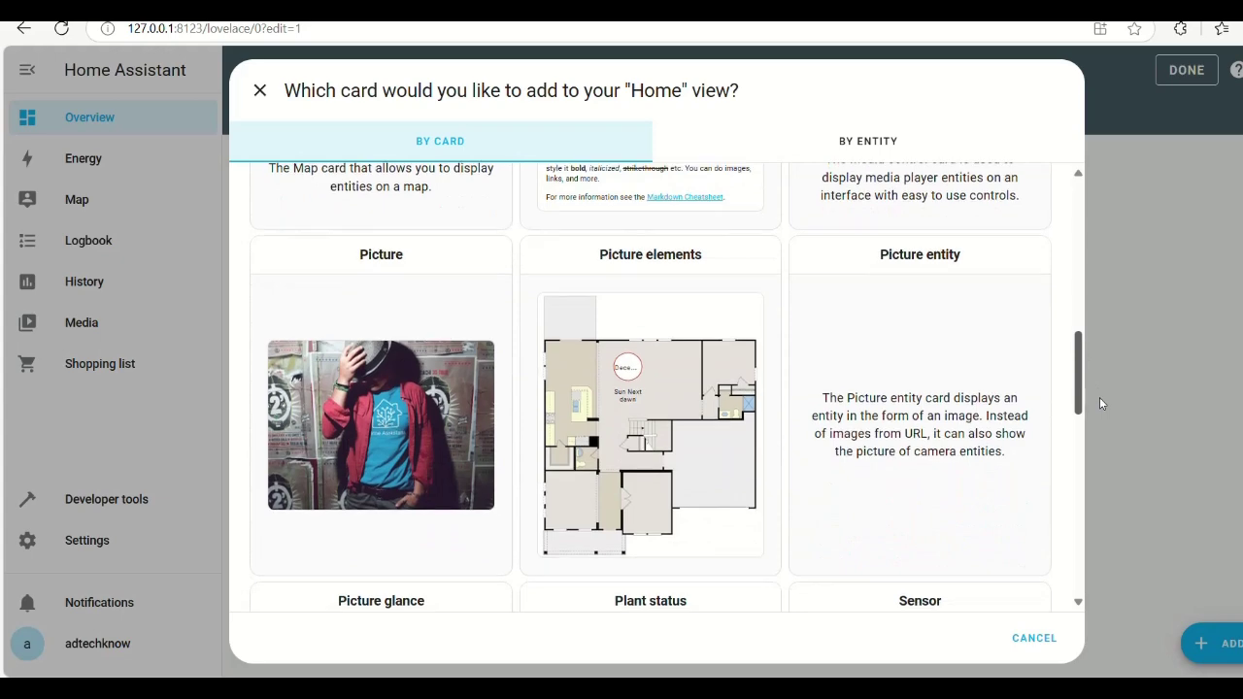
left_click(954, 447)
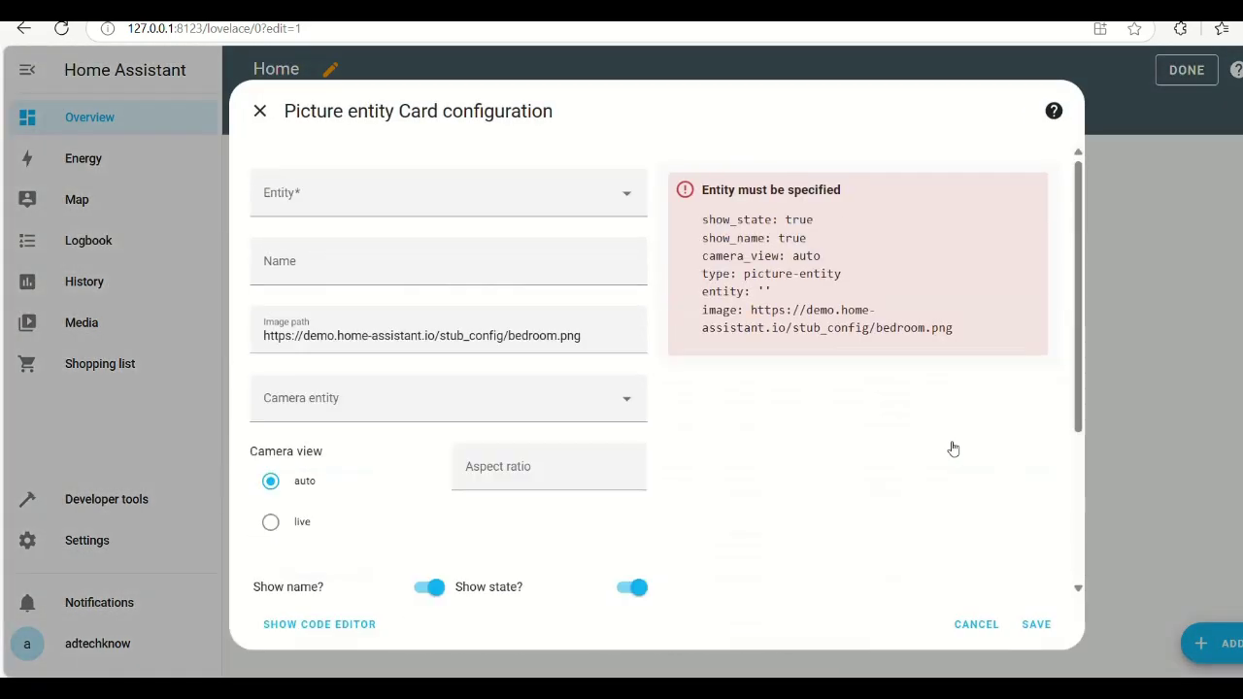
left_click(397, 206)
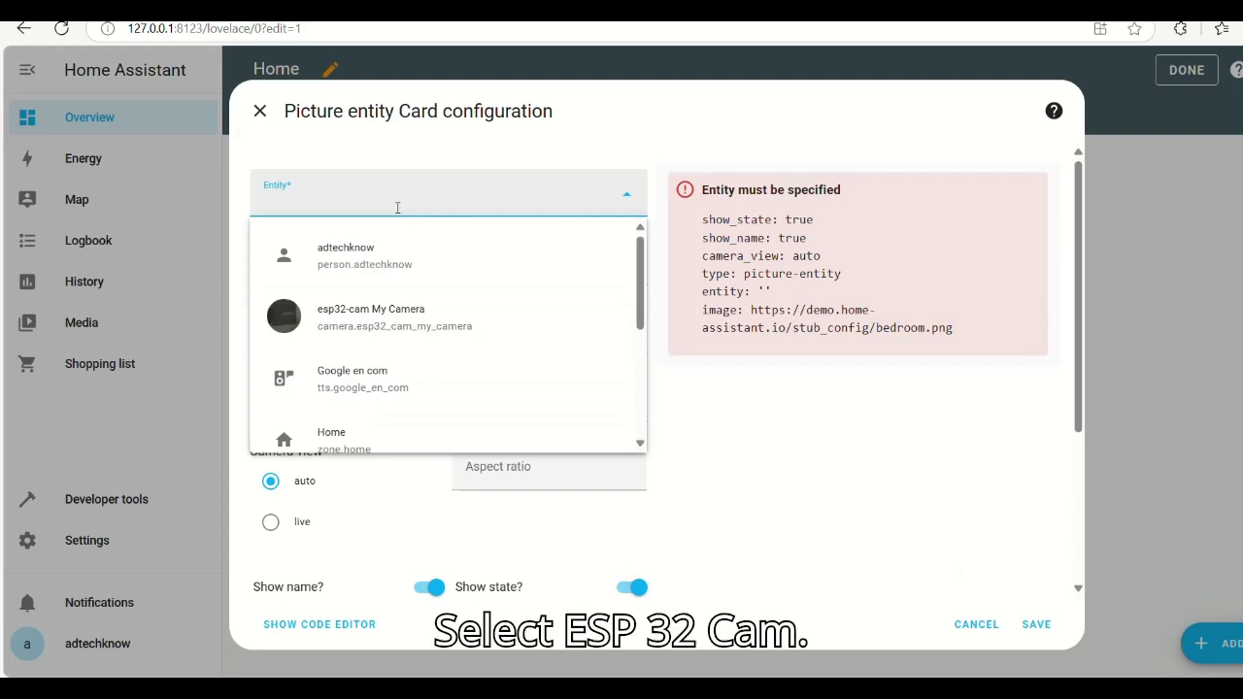
left_click(395, 321)
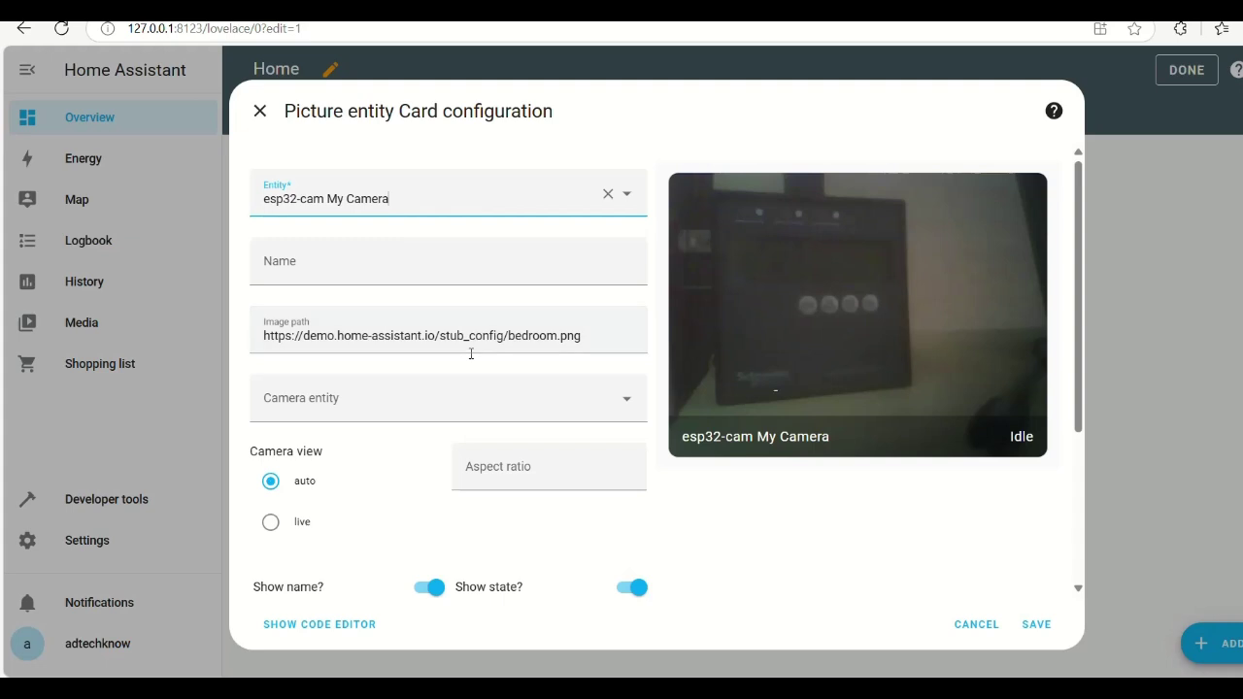
left_click(844, 377)
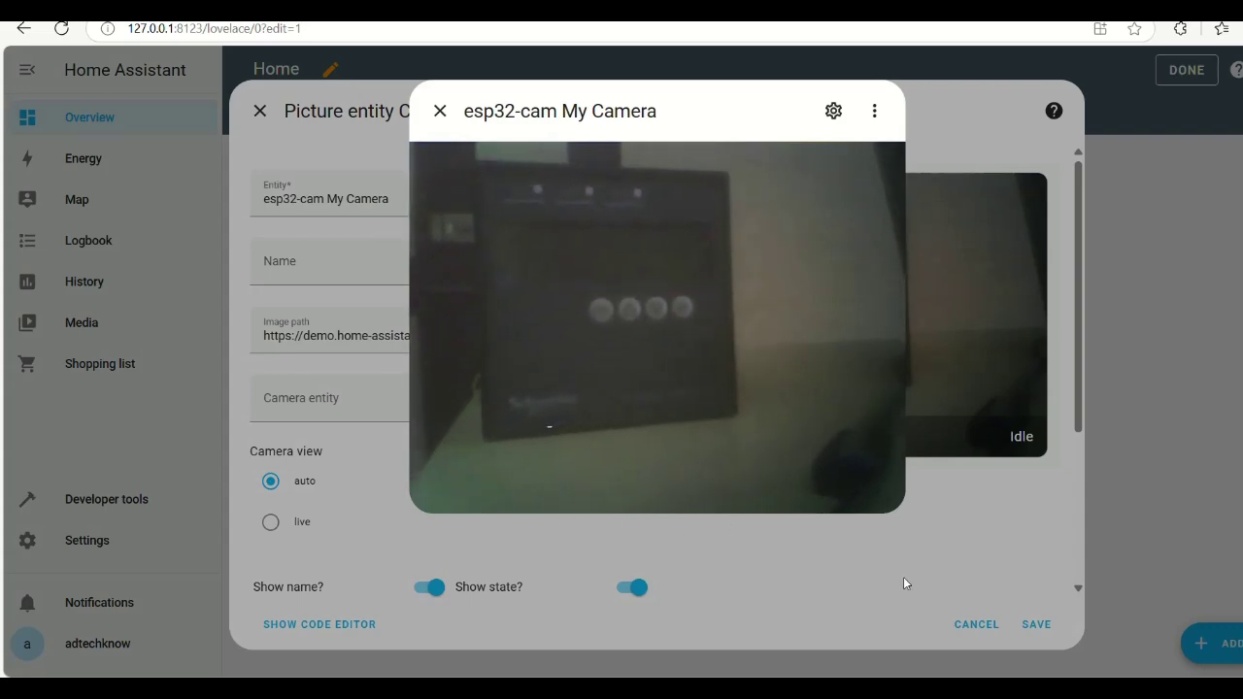
left_click(938, 178)
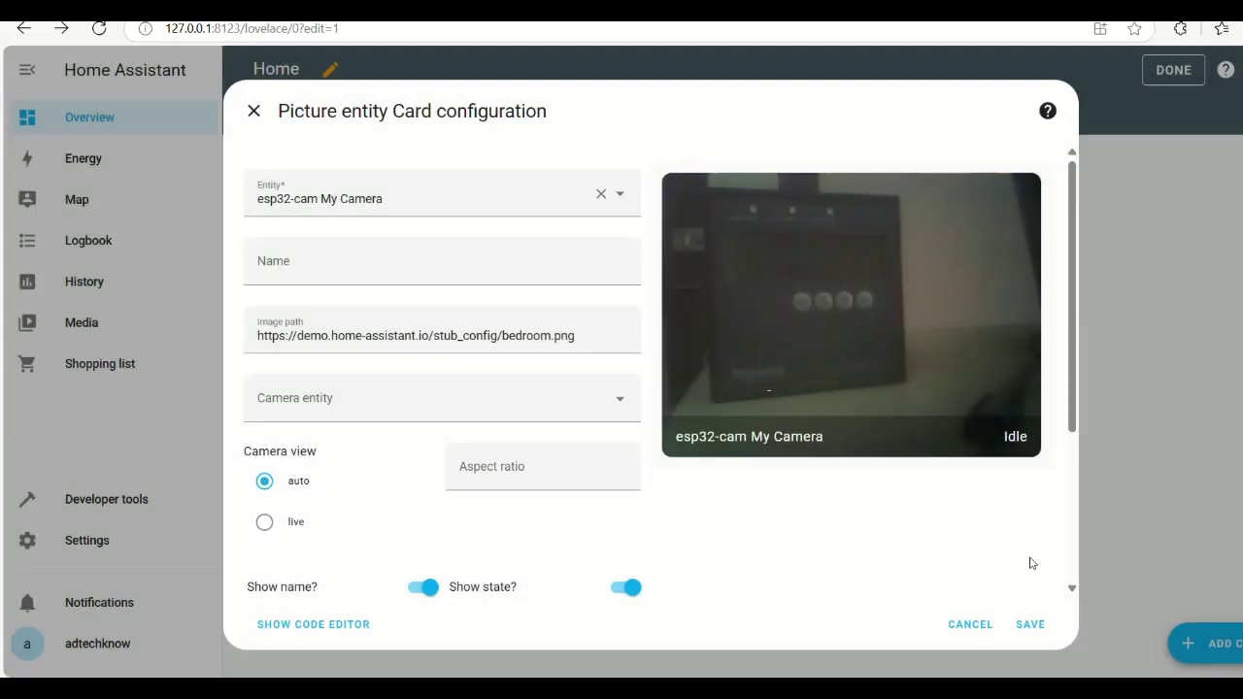
left_click(1029, 626)
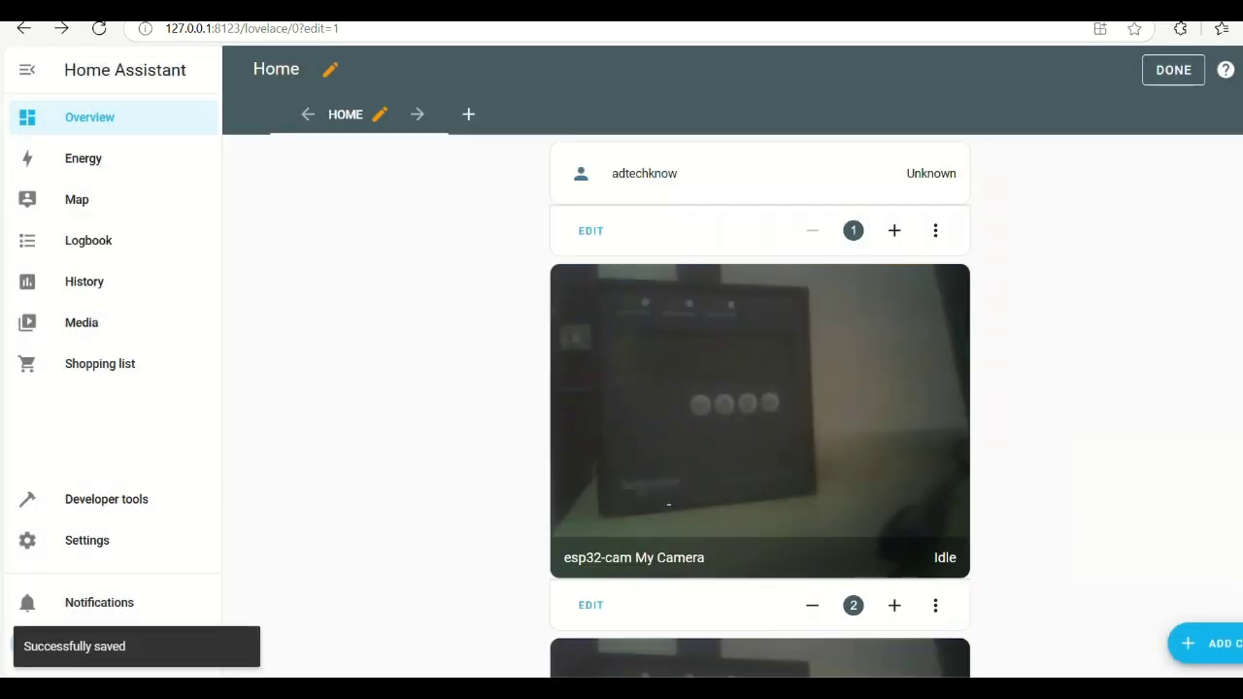
- Delete the duplicate esp32-cam My Camera card from the Home dashboard
scroll(759, 406, "down", 3)
scroll(759, 405, "up", 2)
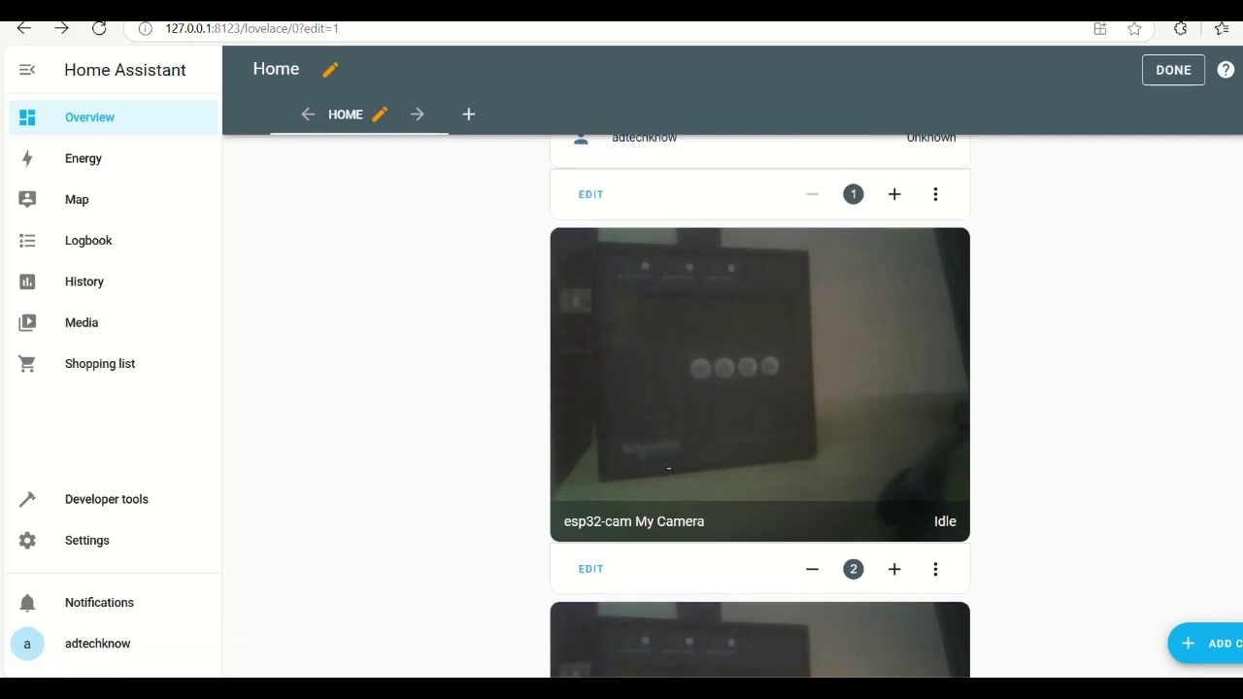
left_click(932, 571)
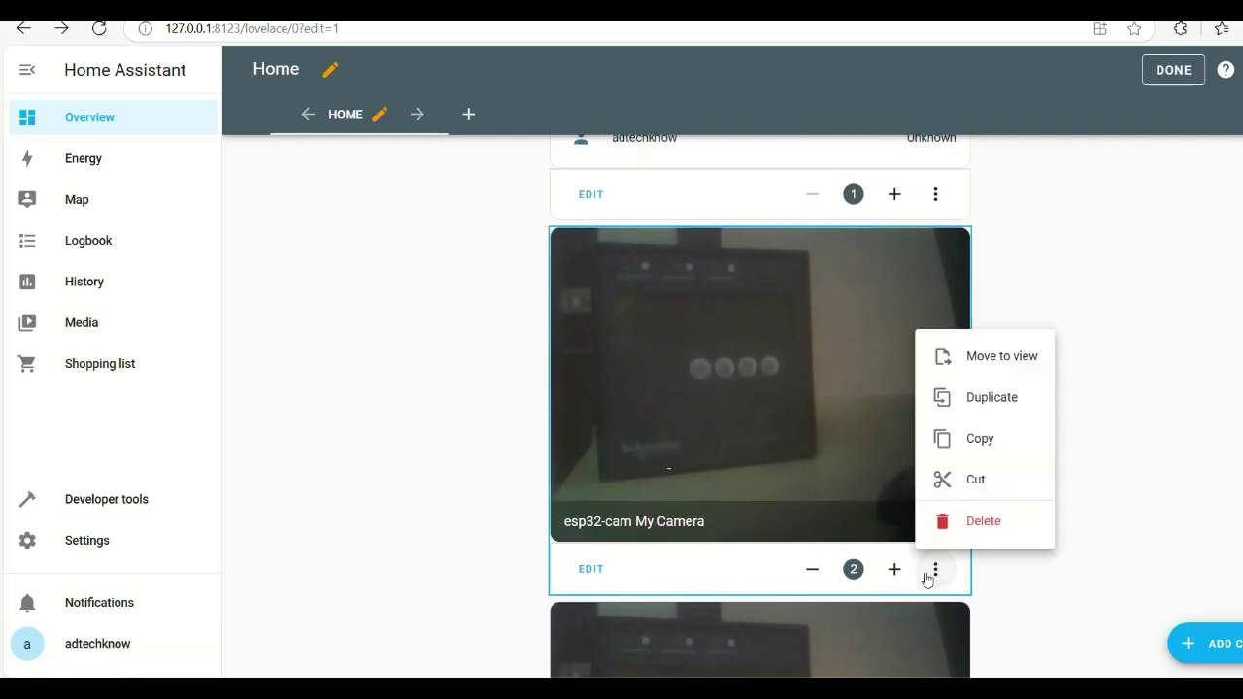
left_click(976, 523)
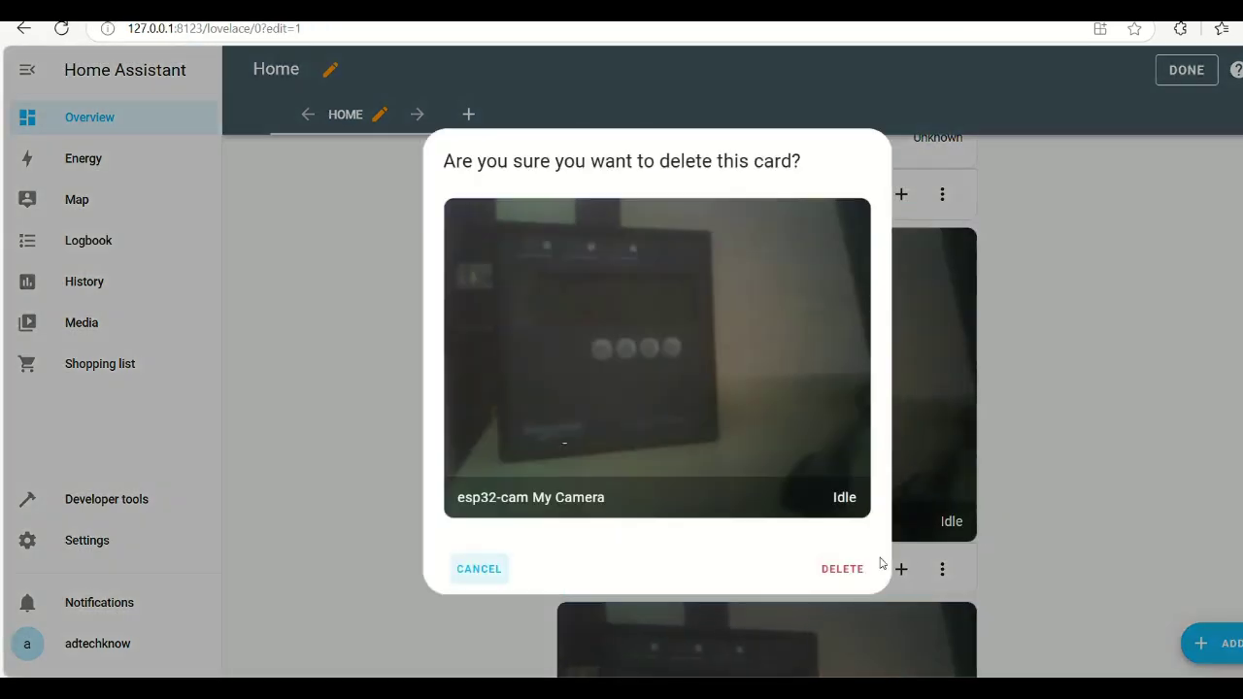
left_click(835, 571)
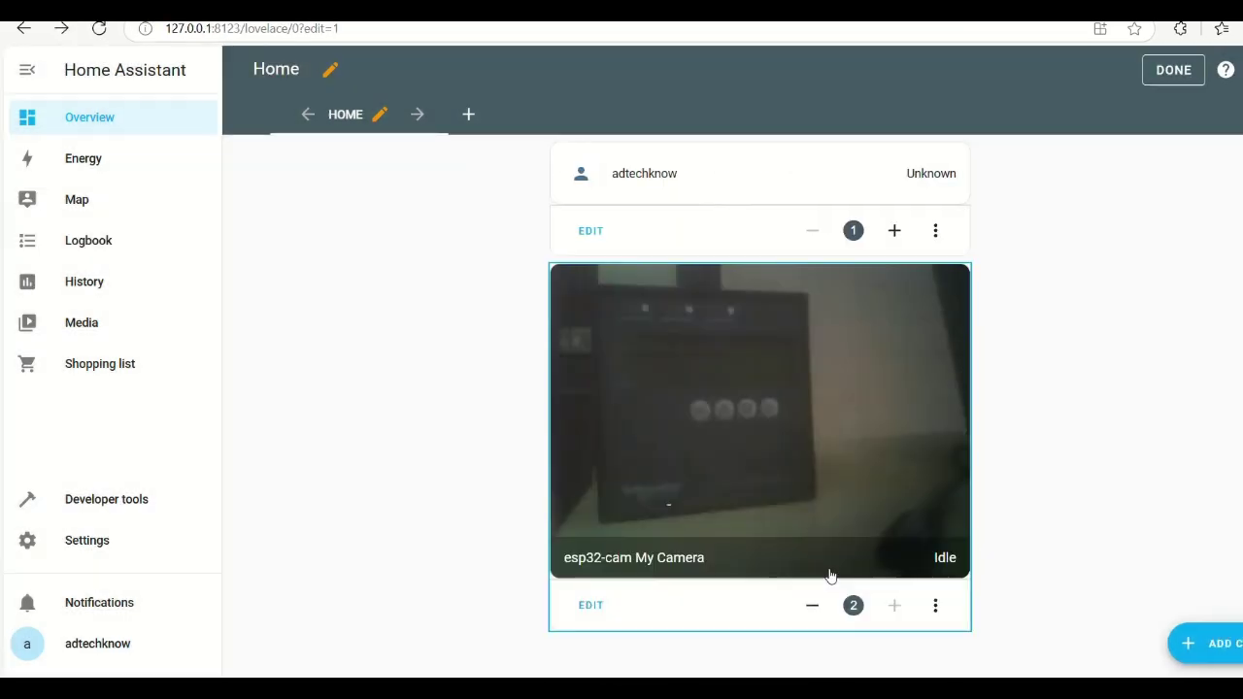
- Open the esp32-cam My Camera card's live stream on the Home dashboard
left_click(836, 412)
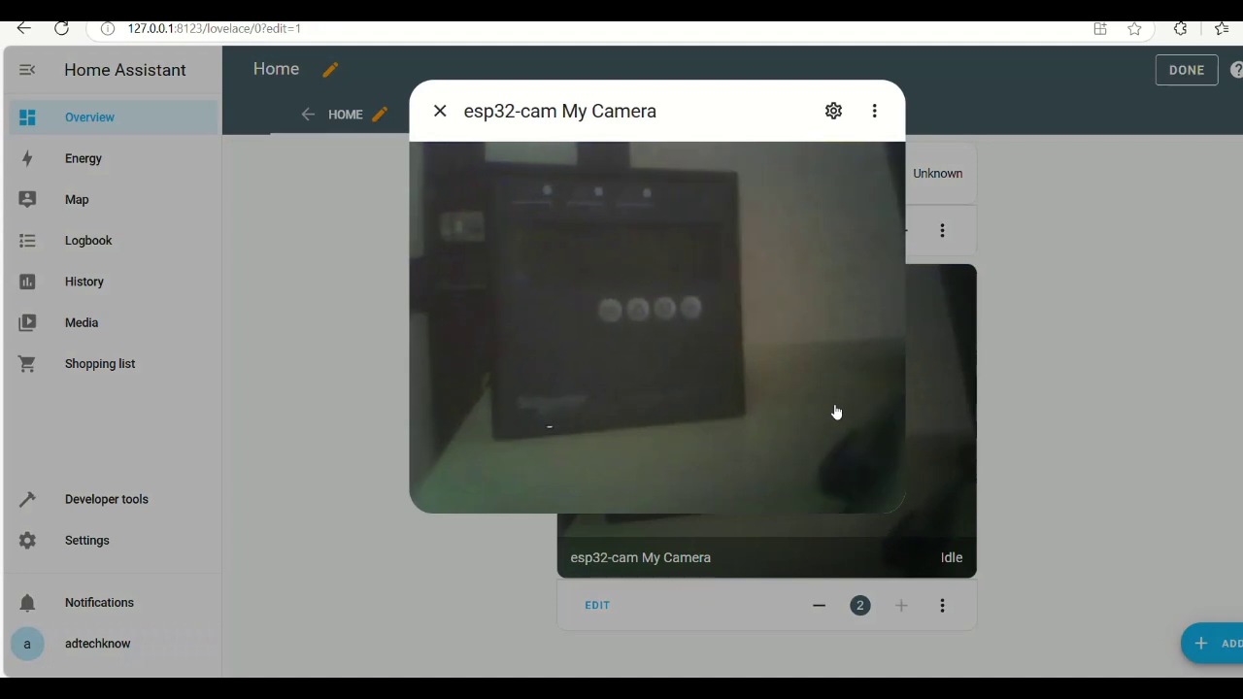